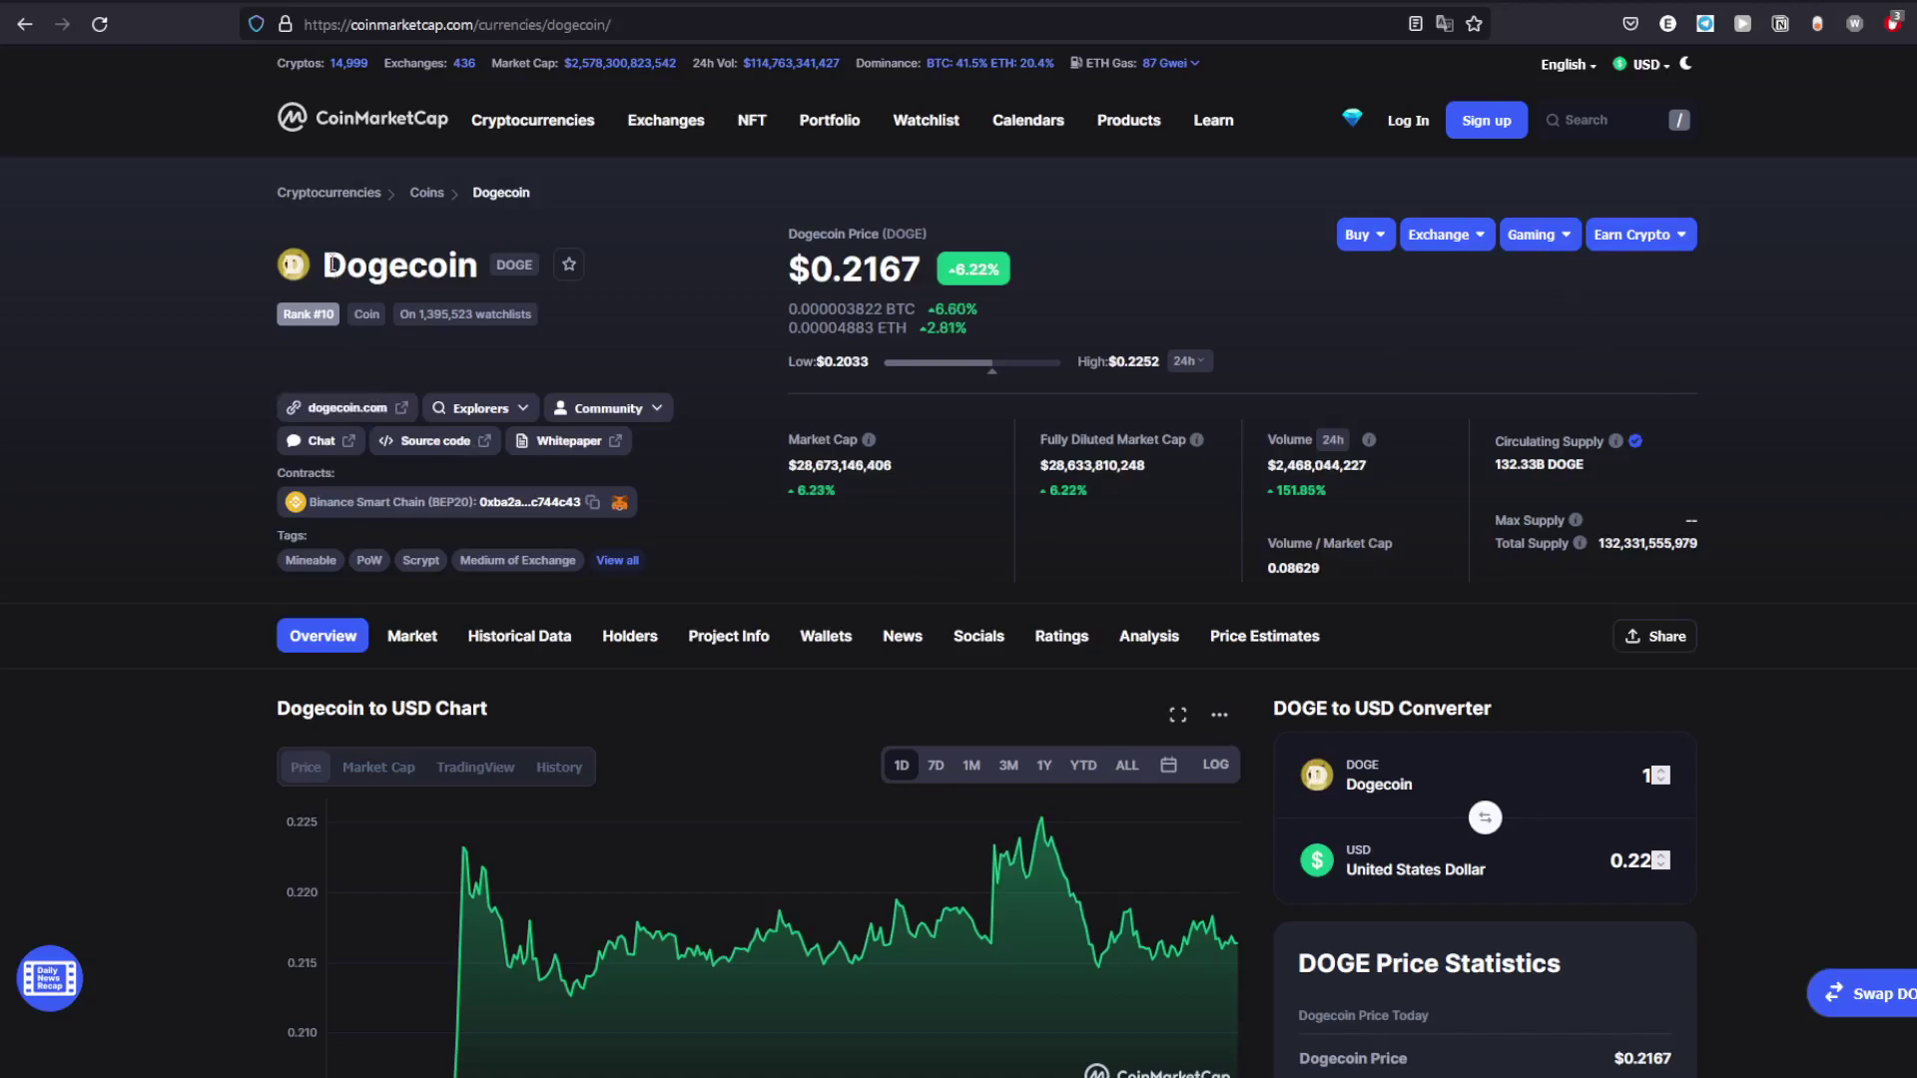
pyautogui.moveTo(325, 265); pyautogui.dragTo(461, 269)
# Step: Show the 7D Dogecoin price chart, then highlight the trading volume change and market cap figures
pyautogui.click(674, 314)
pyautogui.scroll(-2, 620, 287)
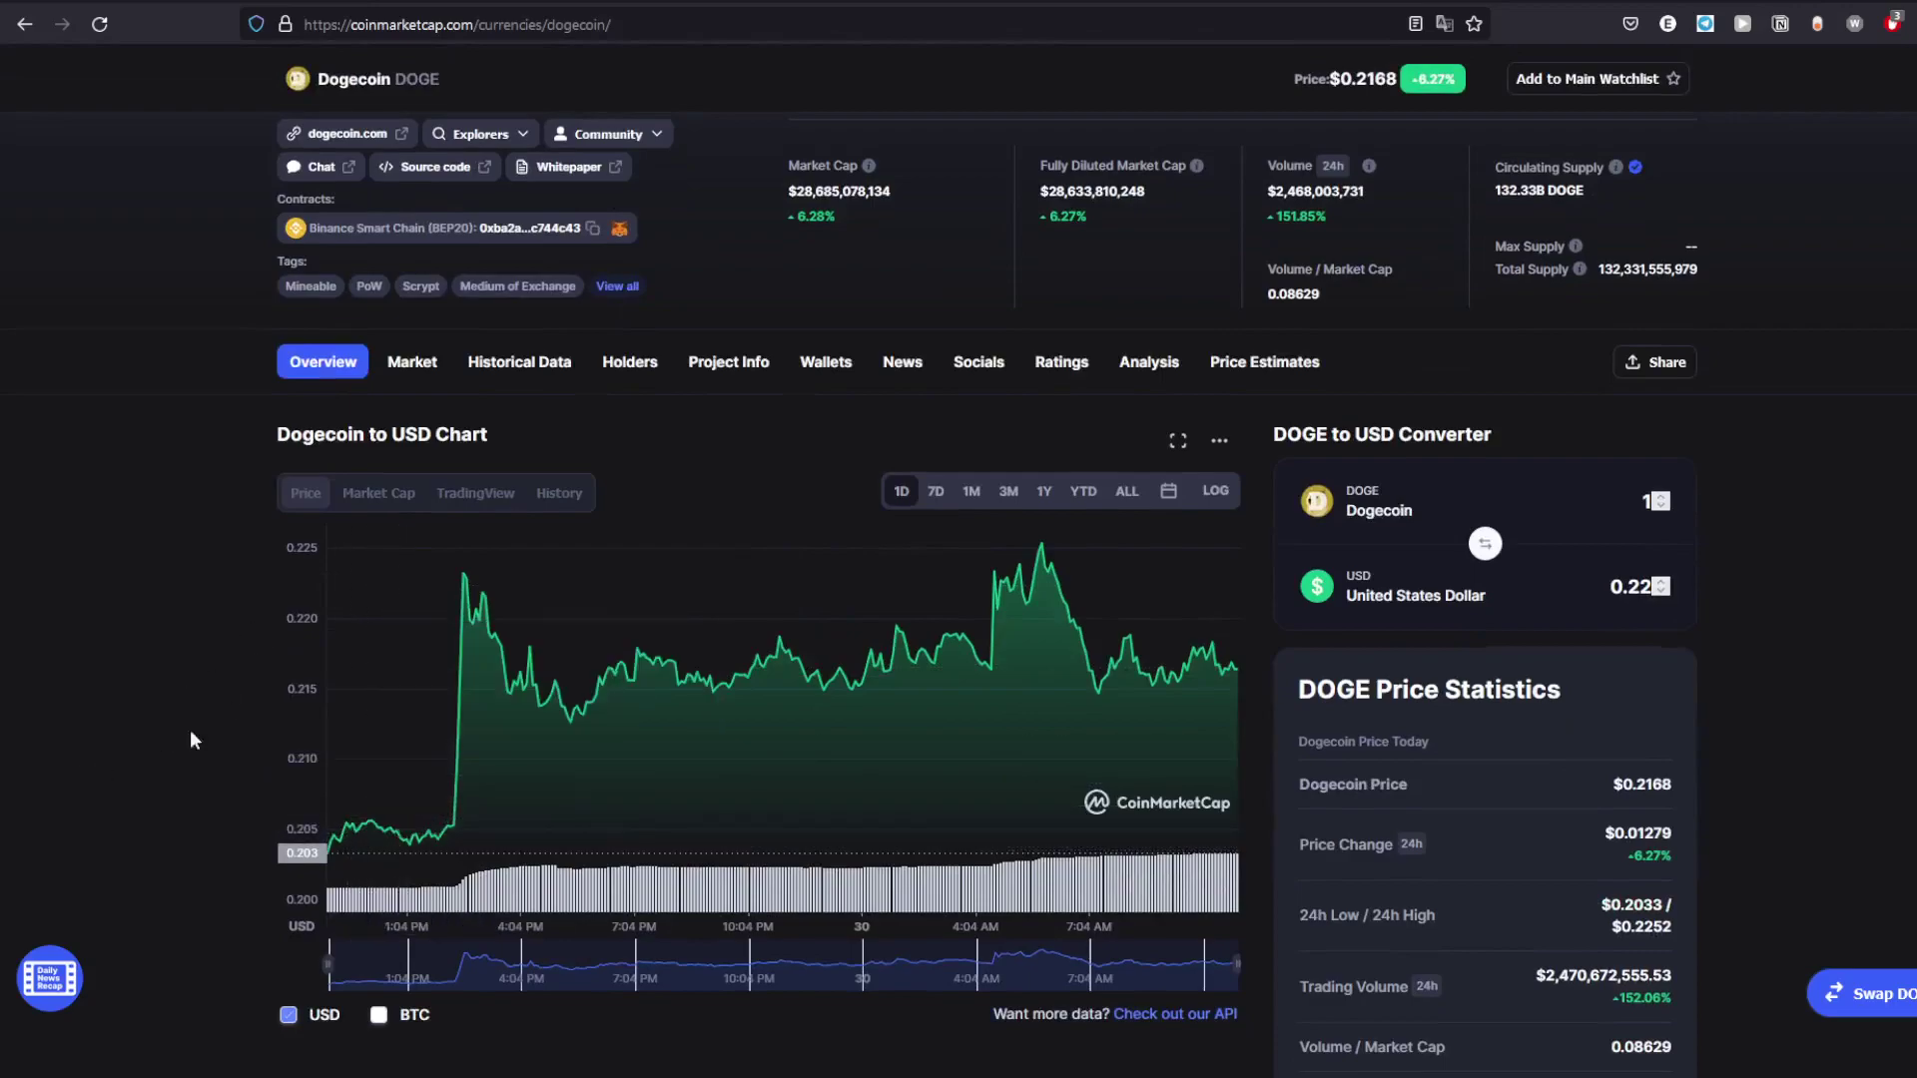
pyautogui.click(951, 494)
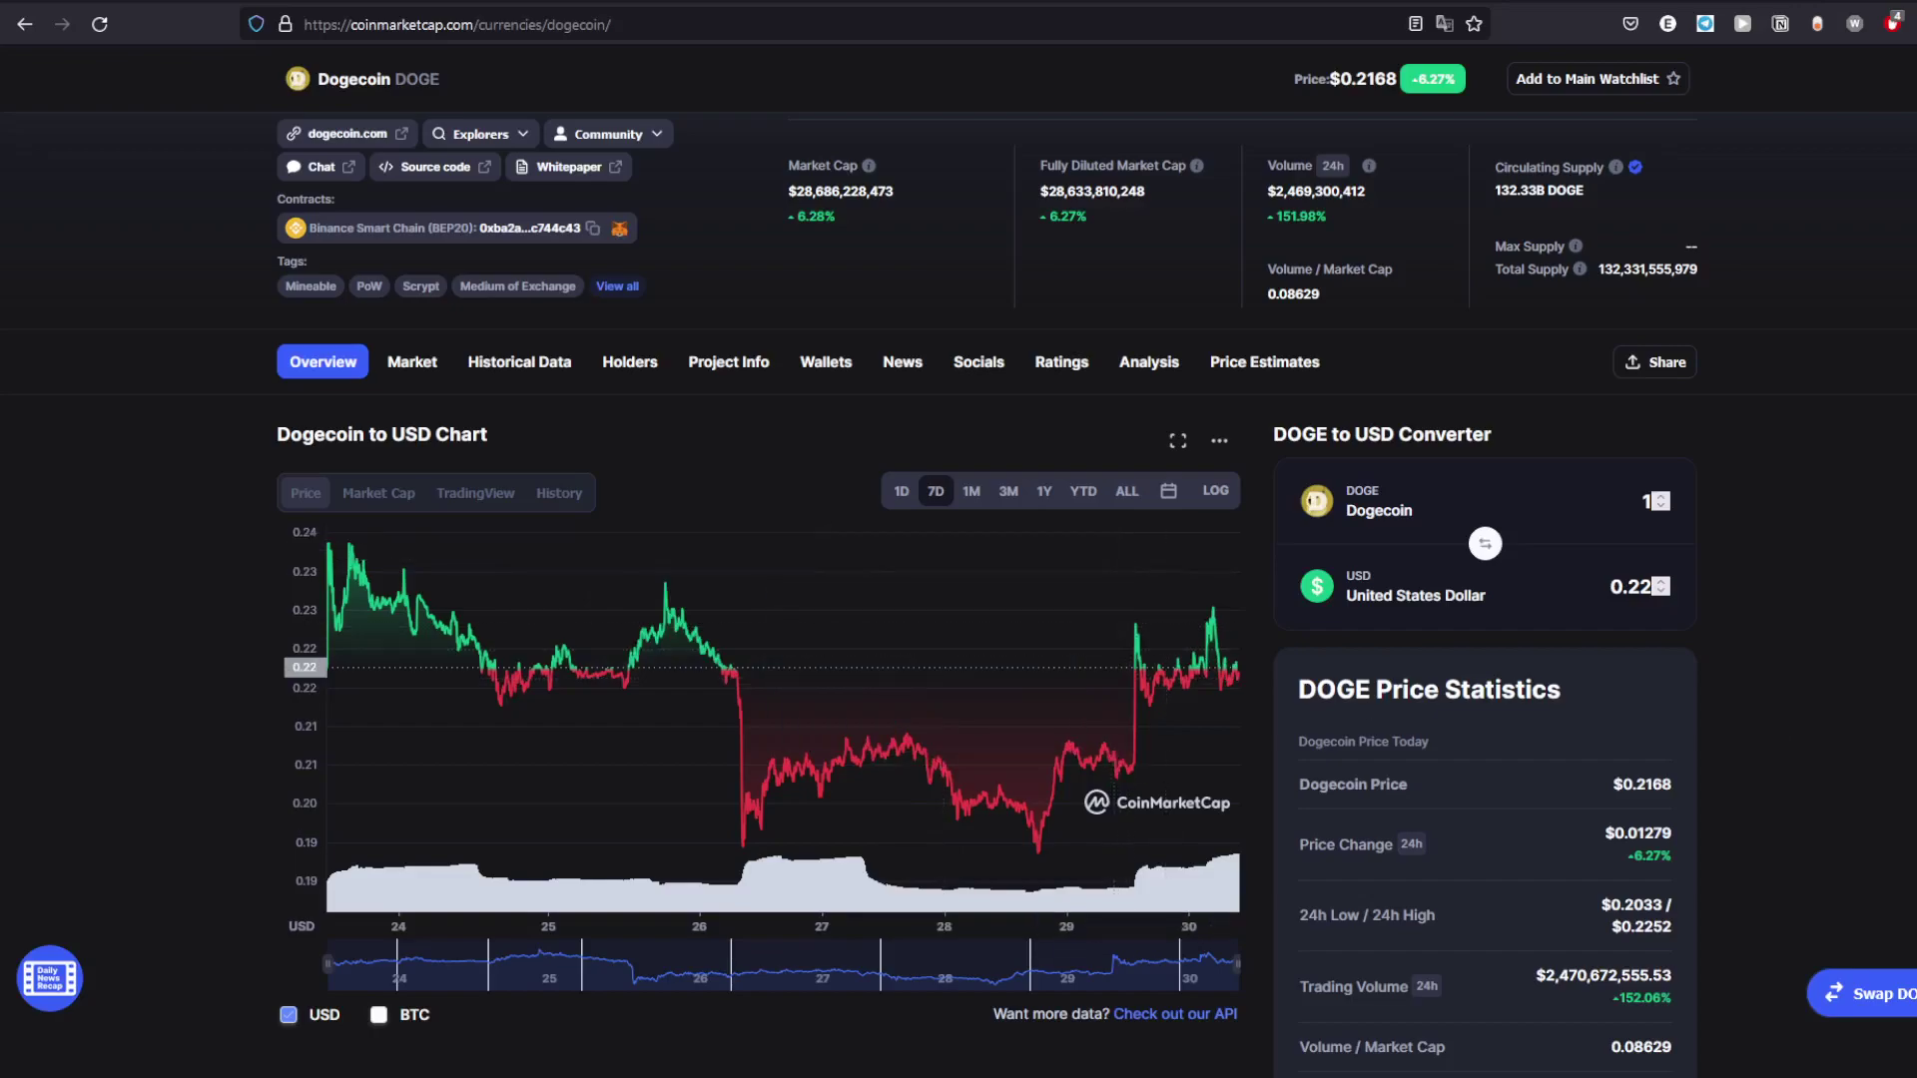
pyautogui.scroll(-5, 1578, 552)
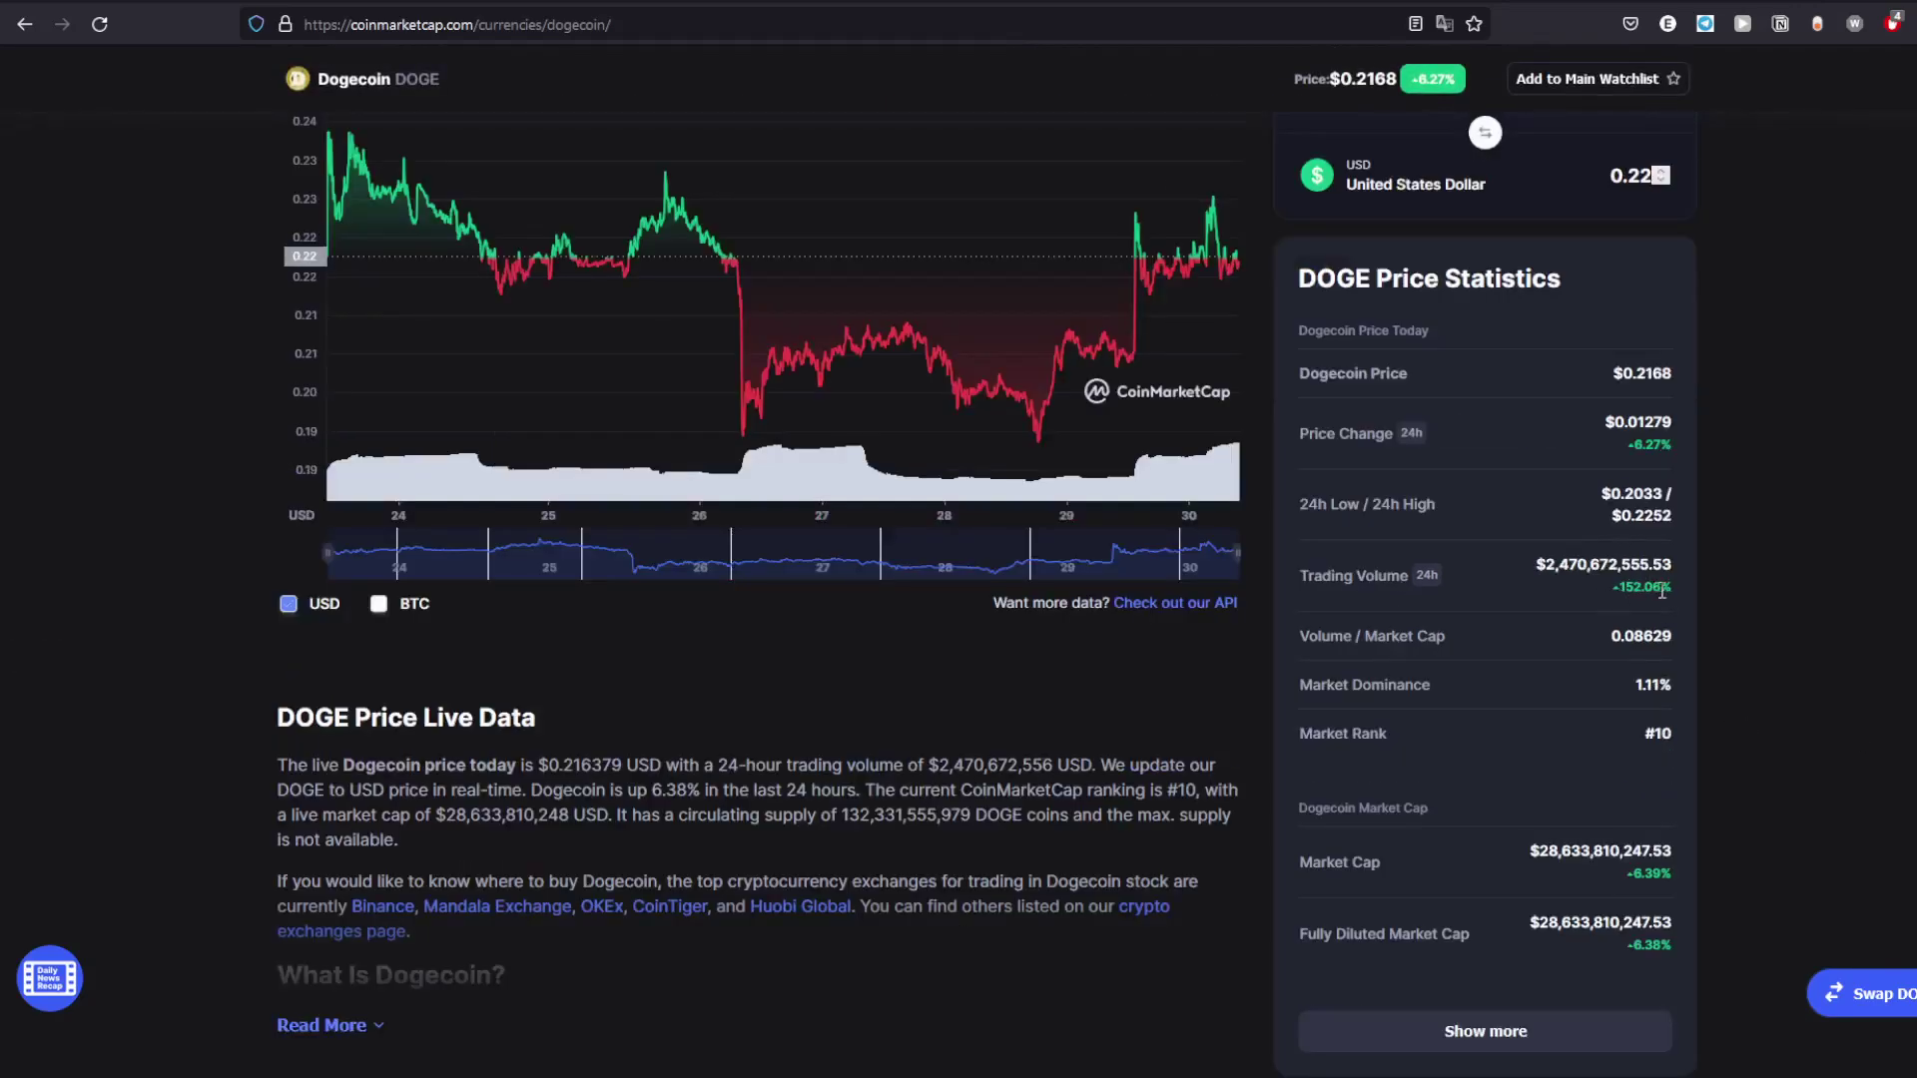
pyautogui.moveTo(1624, 588); pyautogui.dragTo(1771, 551)
pyautogui.click(1765, 555)
pyautogui.scroll(-2, 1765, 546)
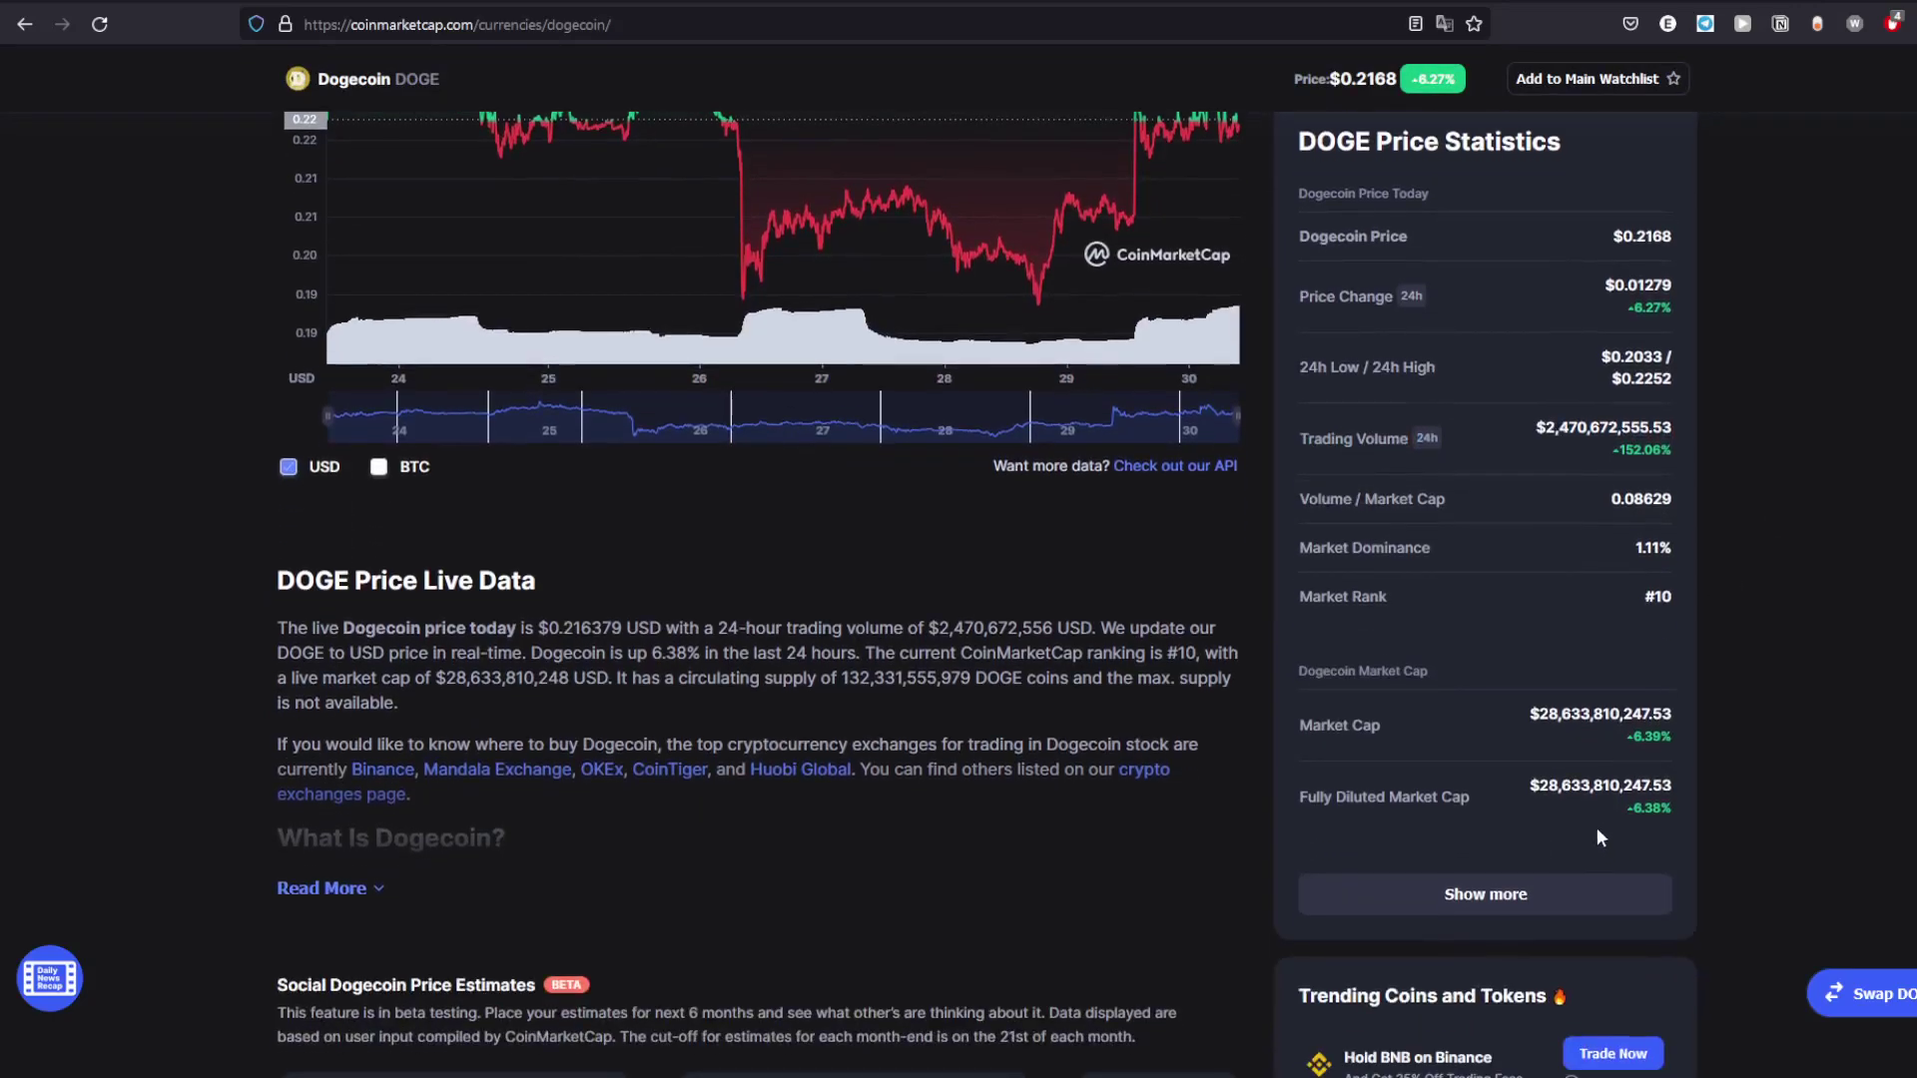
pyautogui.moveTo(1626, 722); pyautogui.dragTo(1800, 581)
pyautogui.click(1782, 536)
pyautogui.scroll(5, 1798, 555)
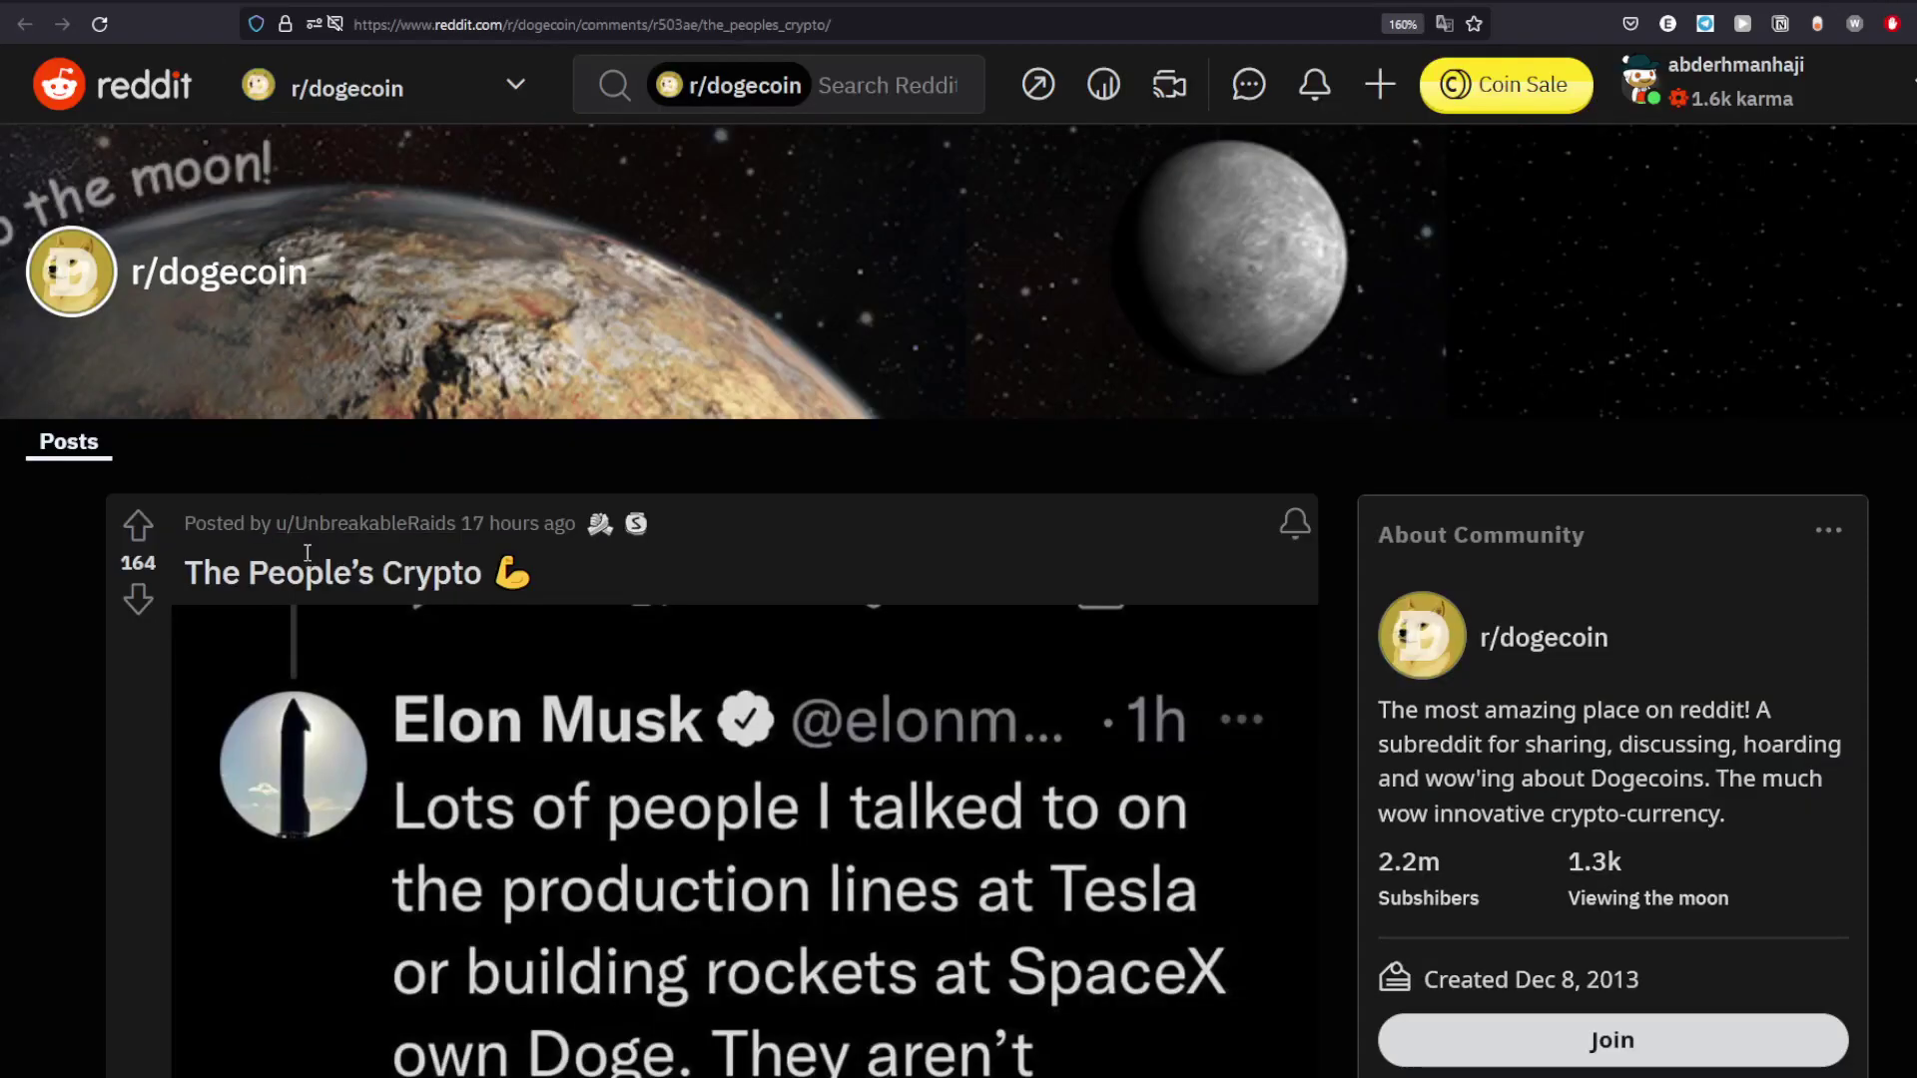
pyautogui.scroll(-1, 321, 522)
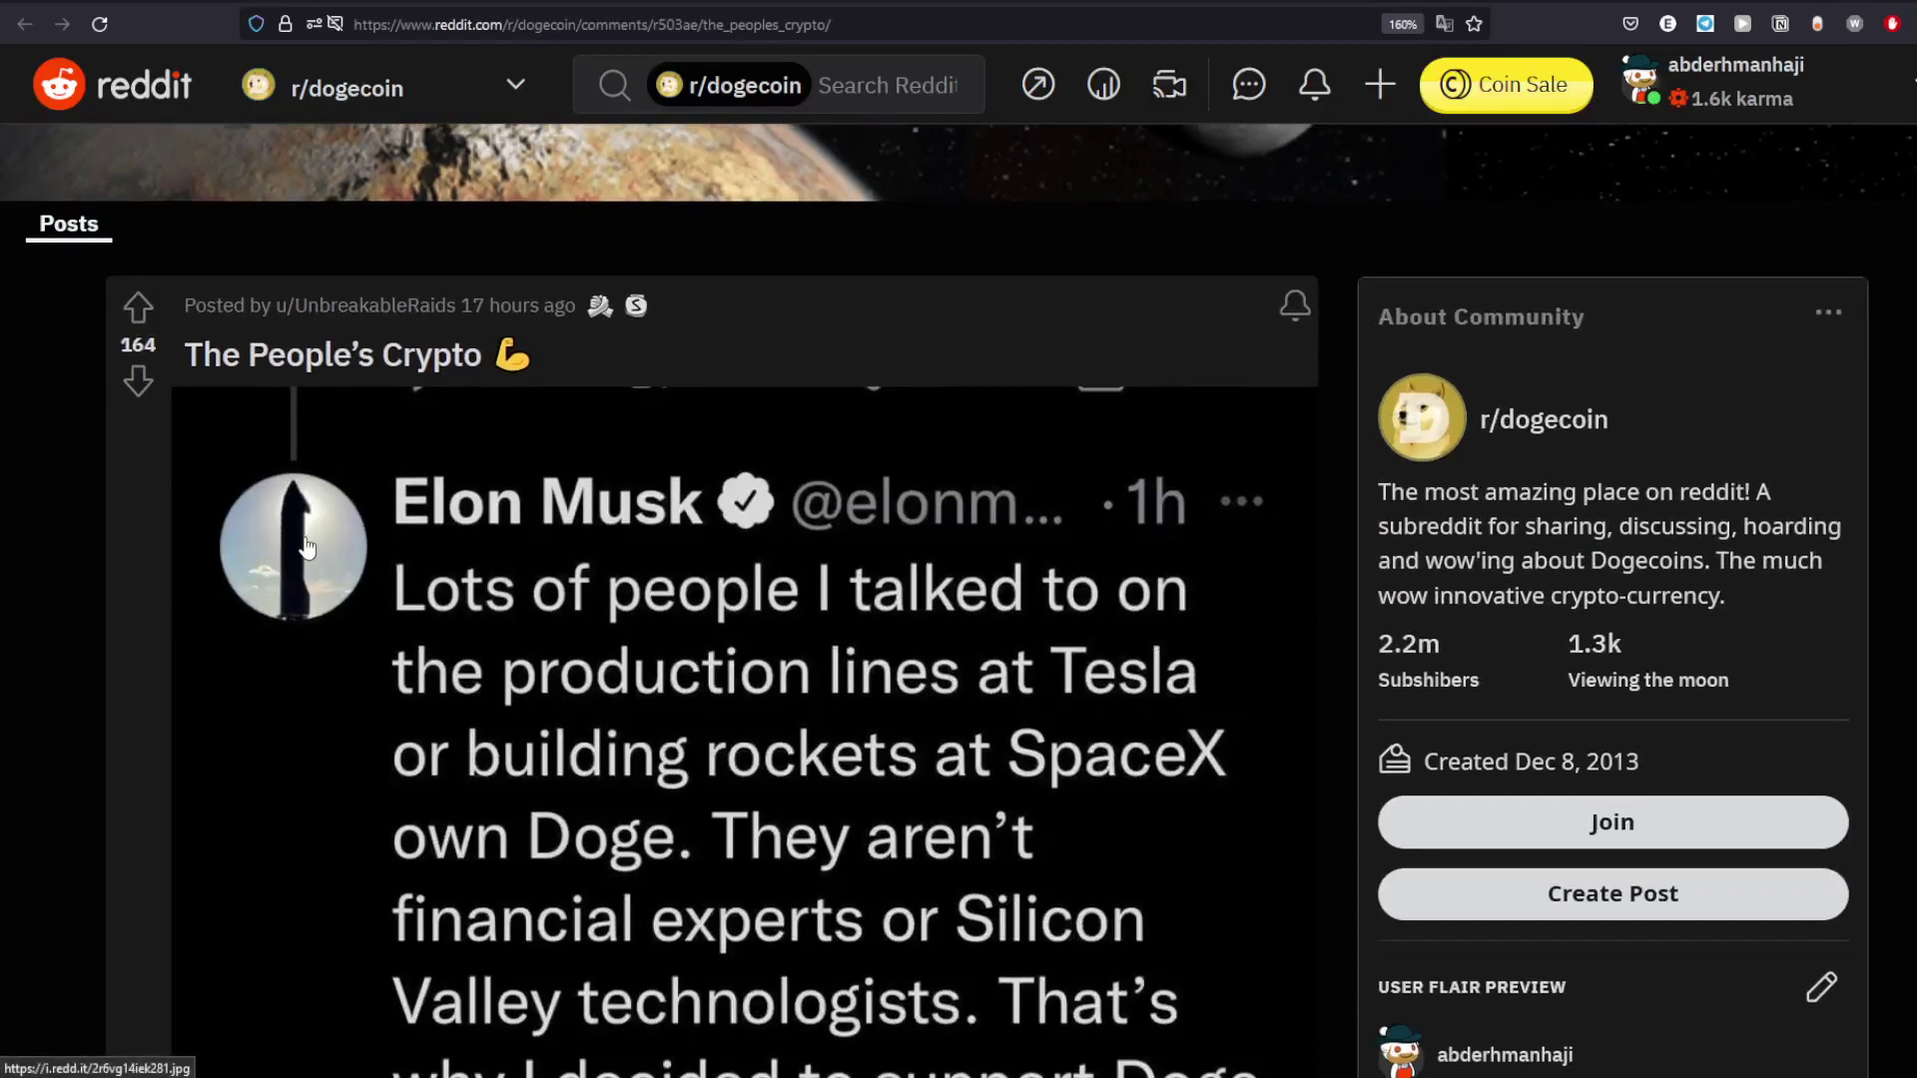
pyautogui.scroll(-2, 310, 600)
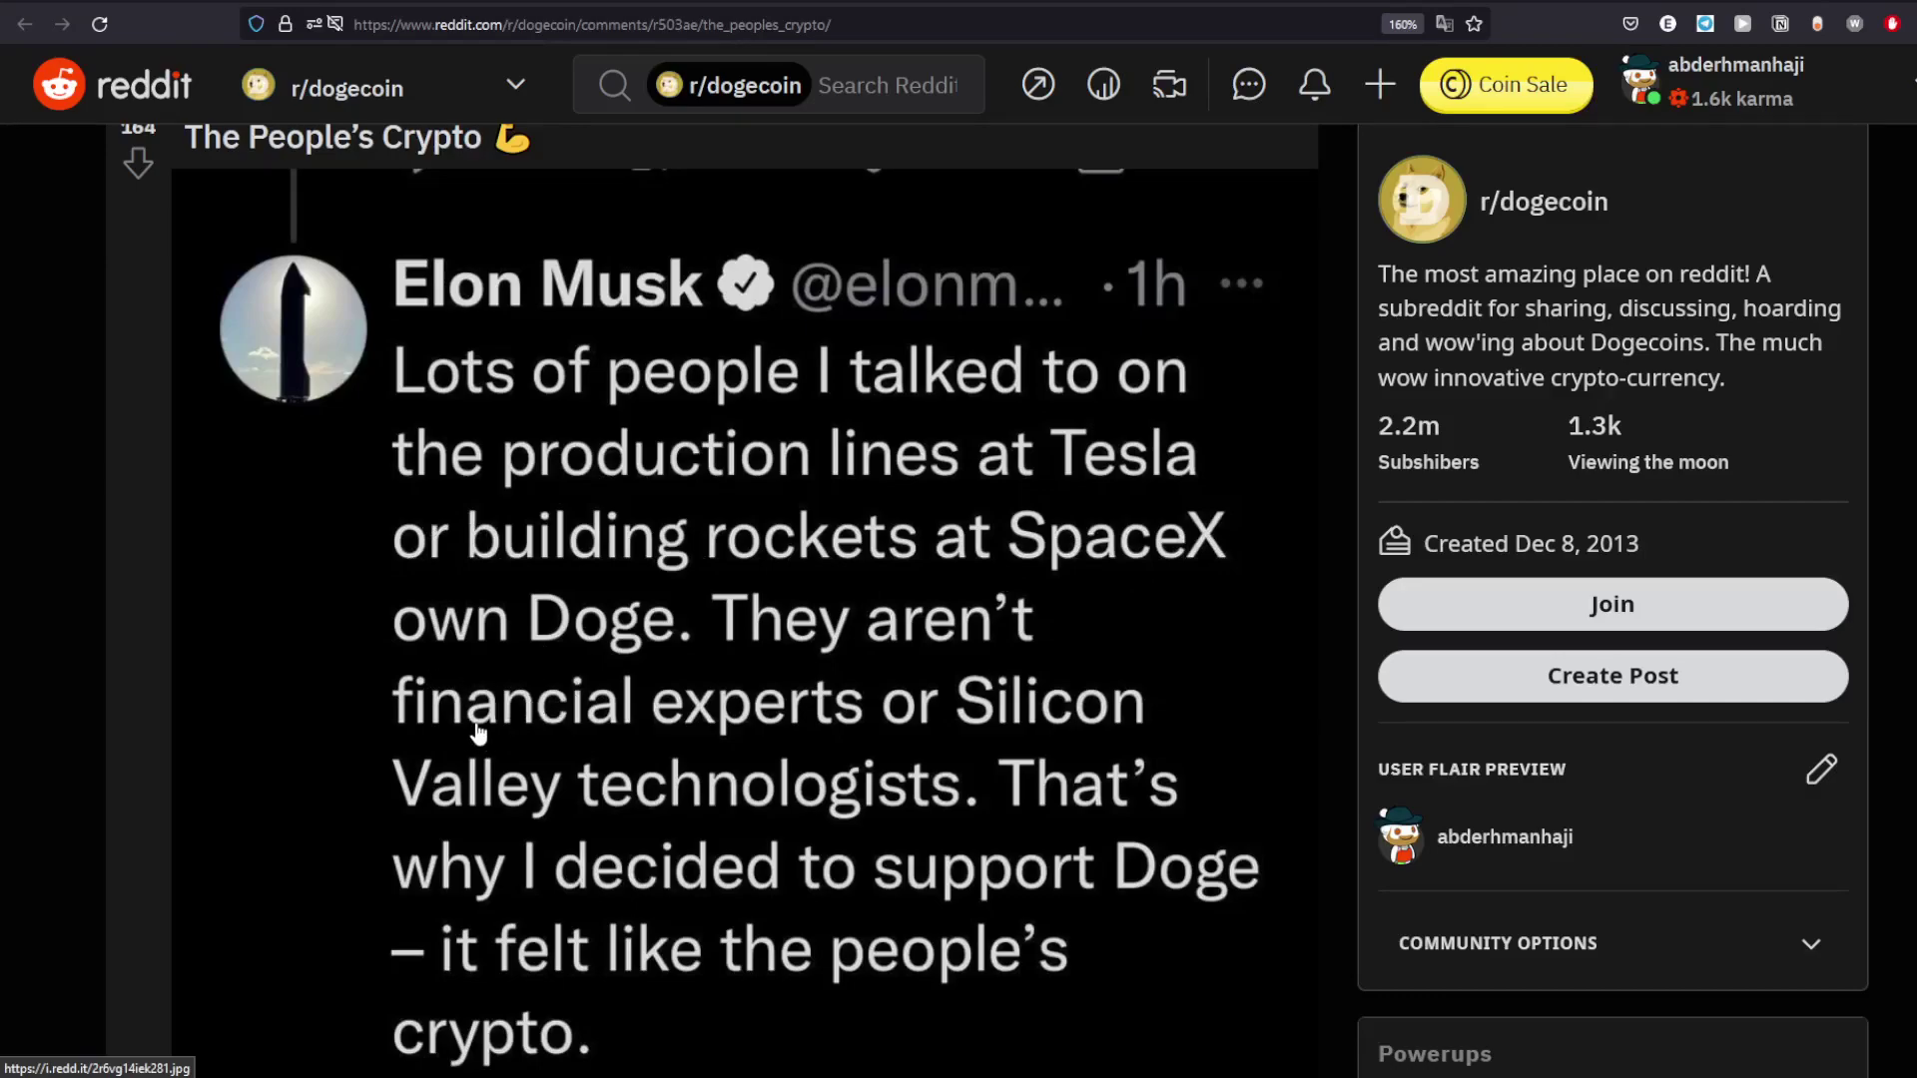
pyautogui.scroll(-1, 674, 811)
pyautogui.scroll(-2, 674, 811)
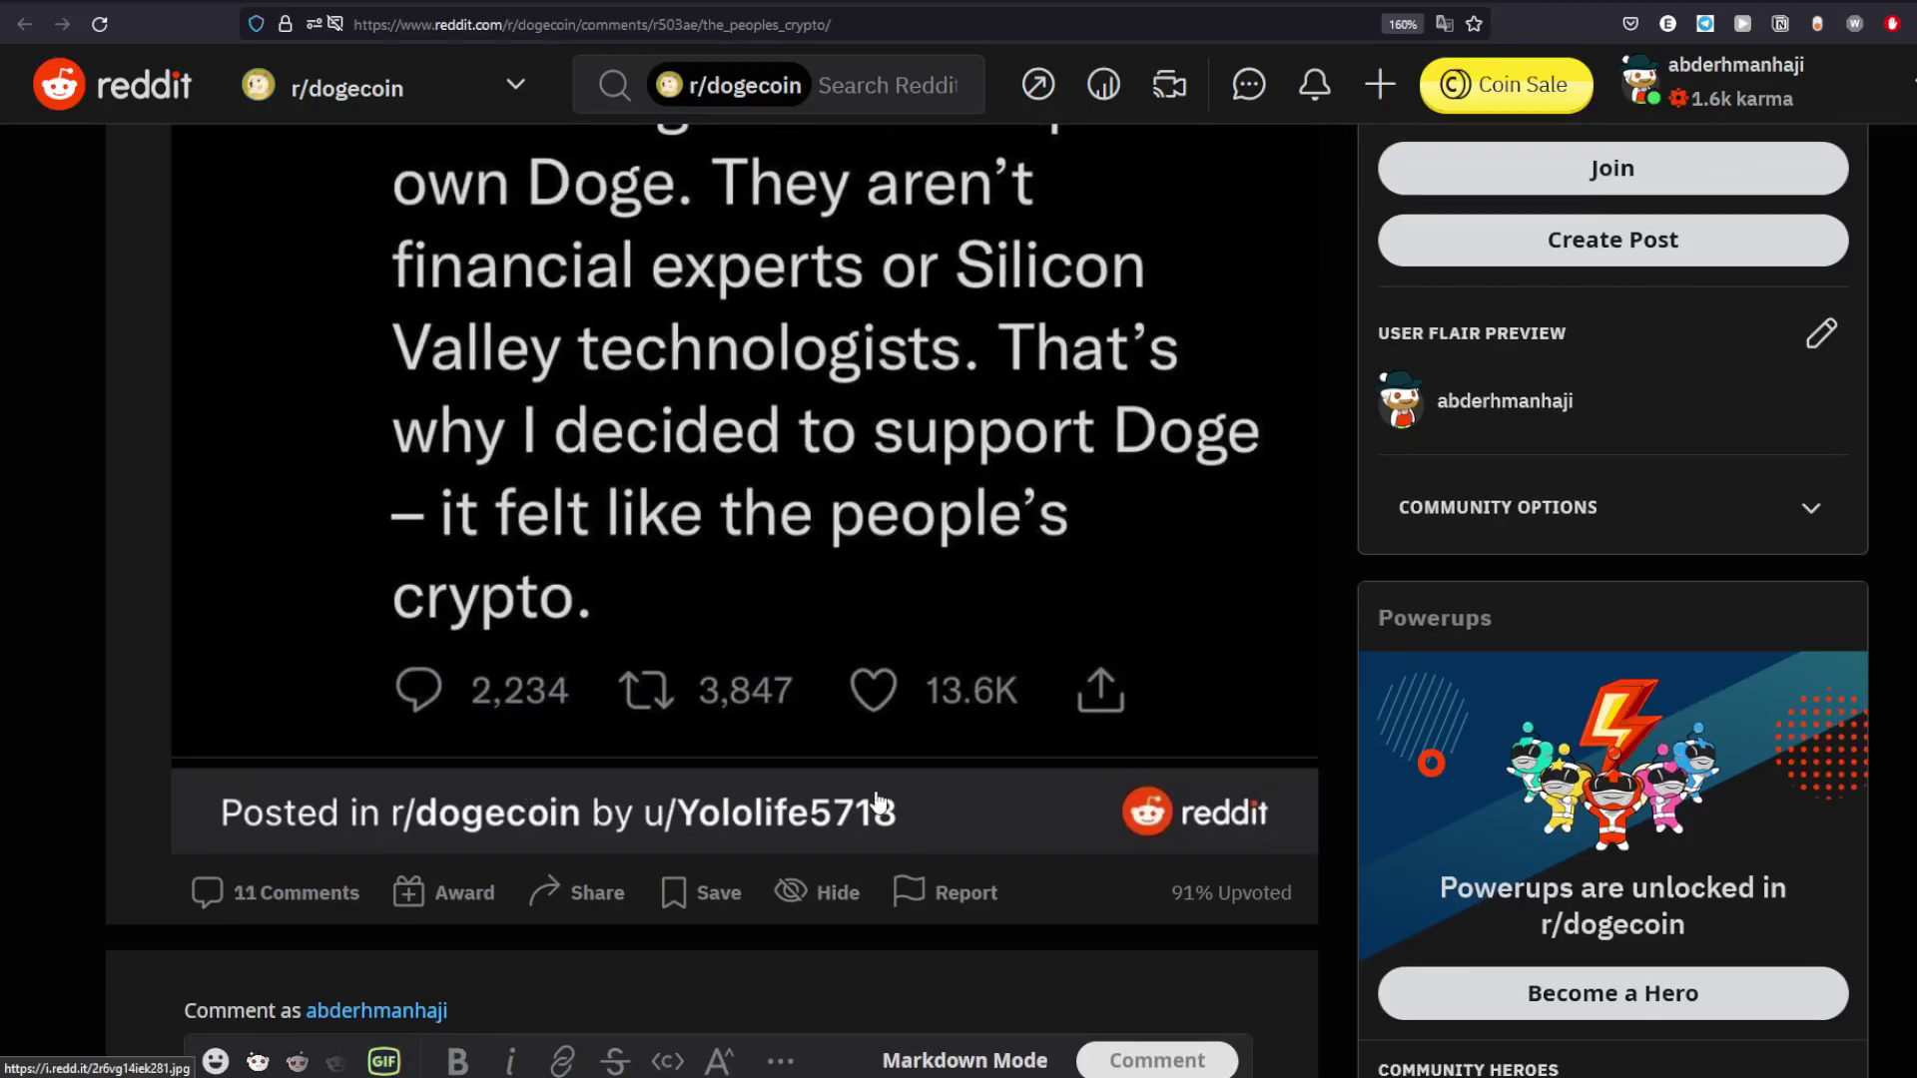
pyautogui.scroll(6, 870, 806)
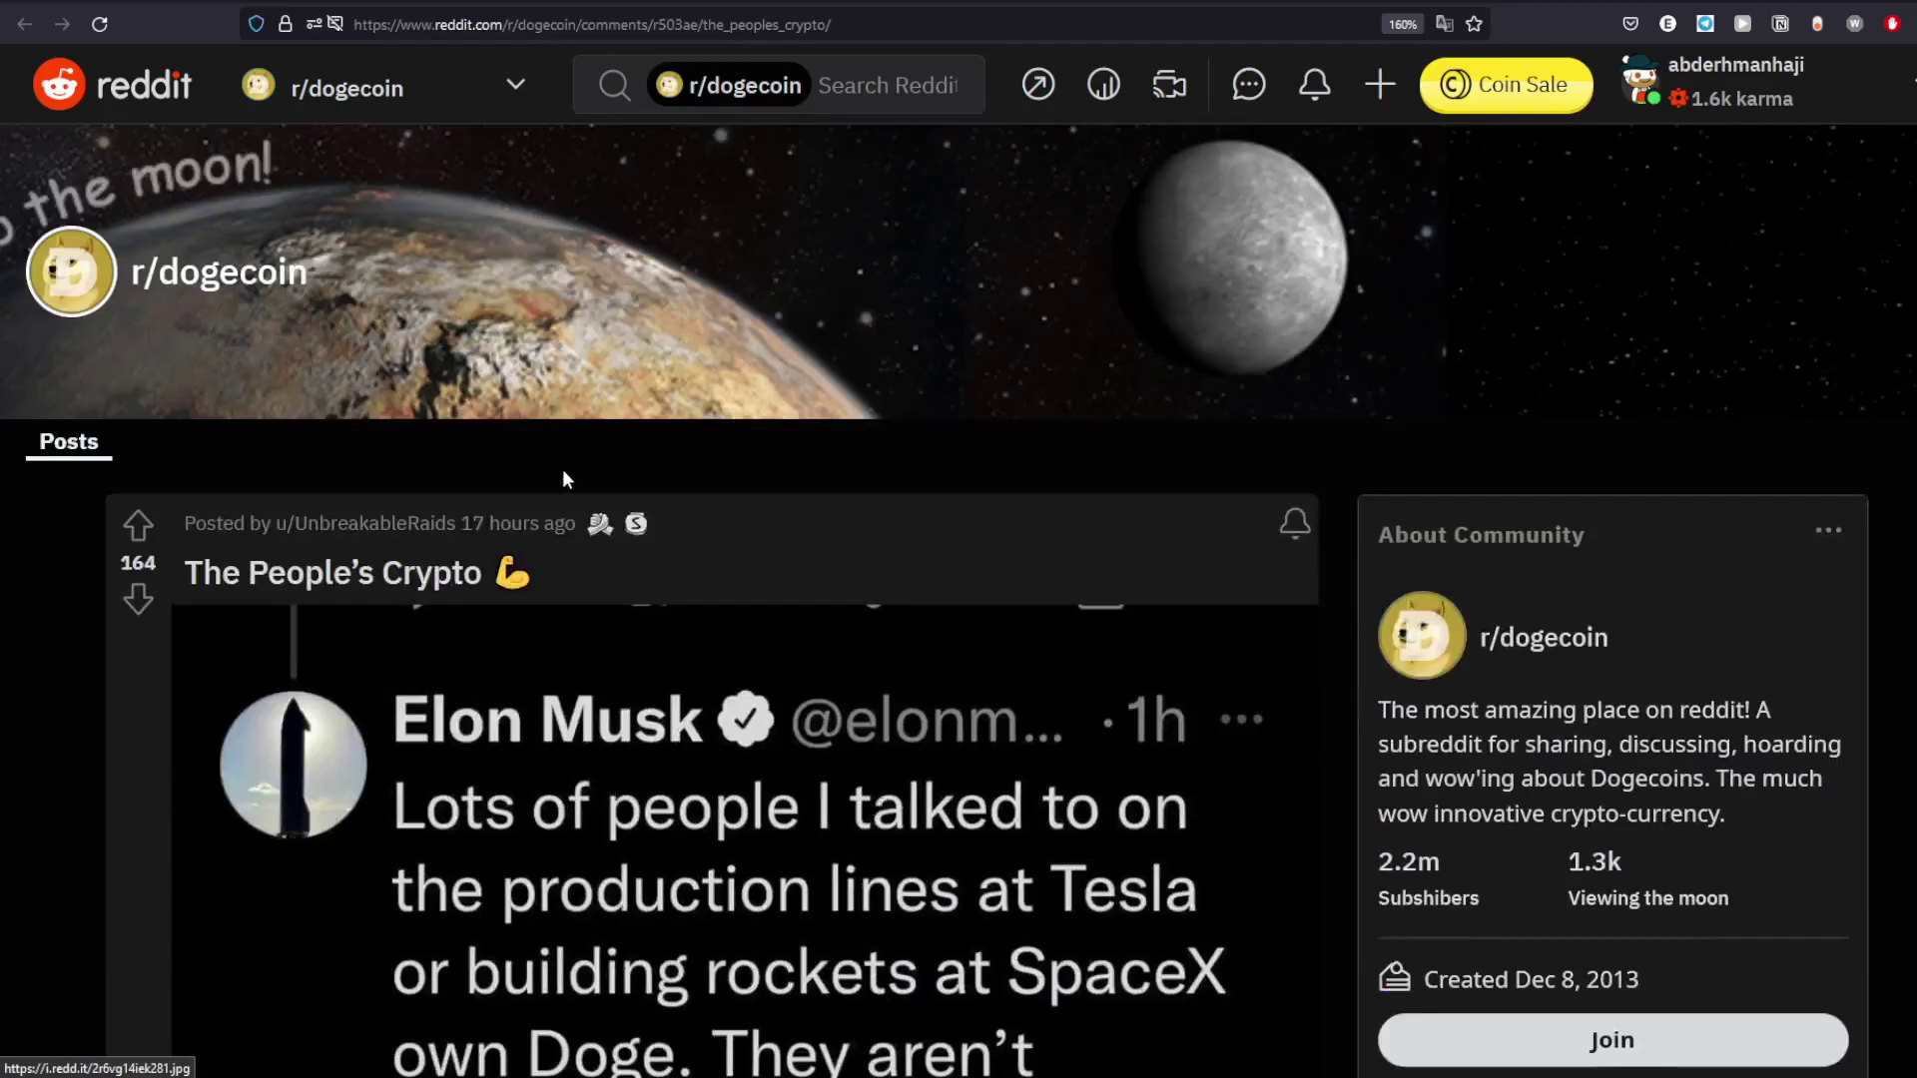
# Step: Read 'The People's Crypto' post, highlighting part of its title
pyautogui.moveTo(467, 574); pyautogui.dragTo(383, 574)
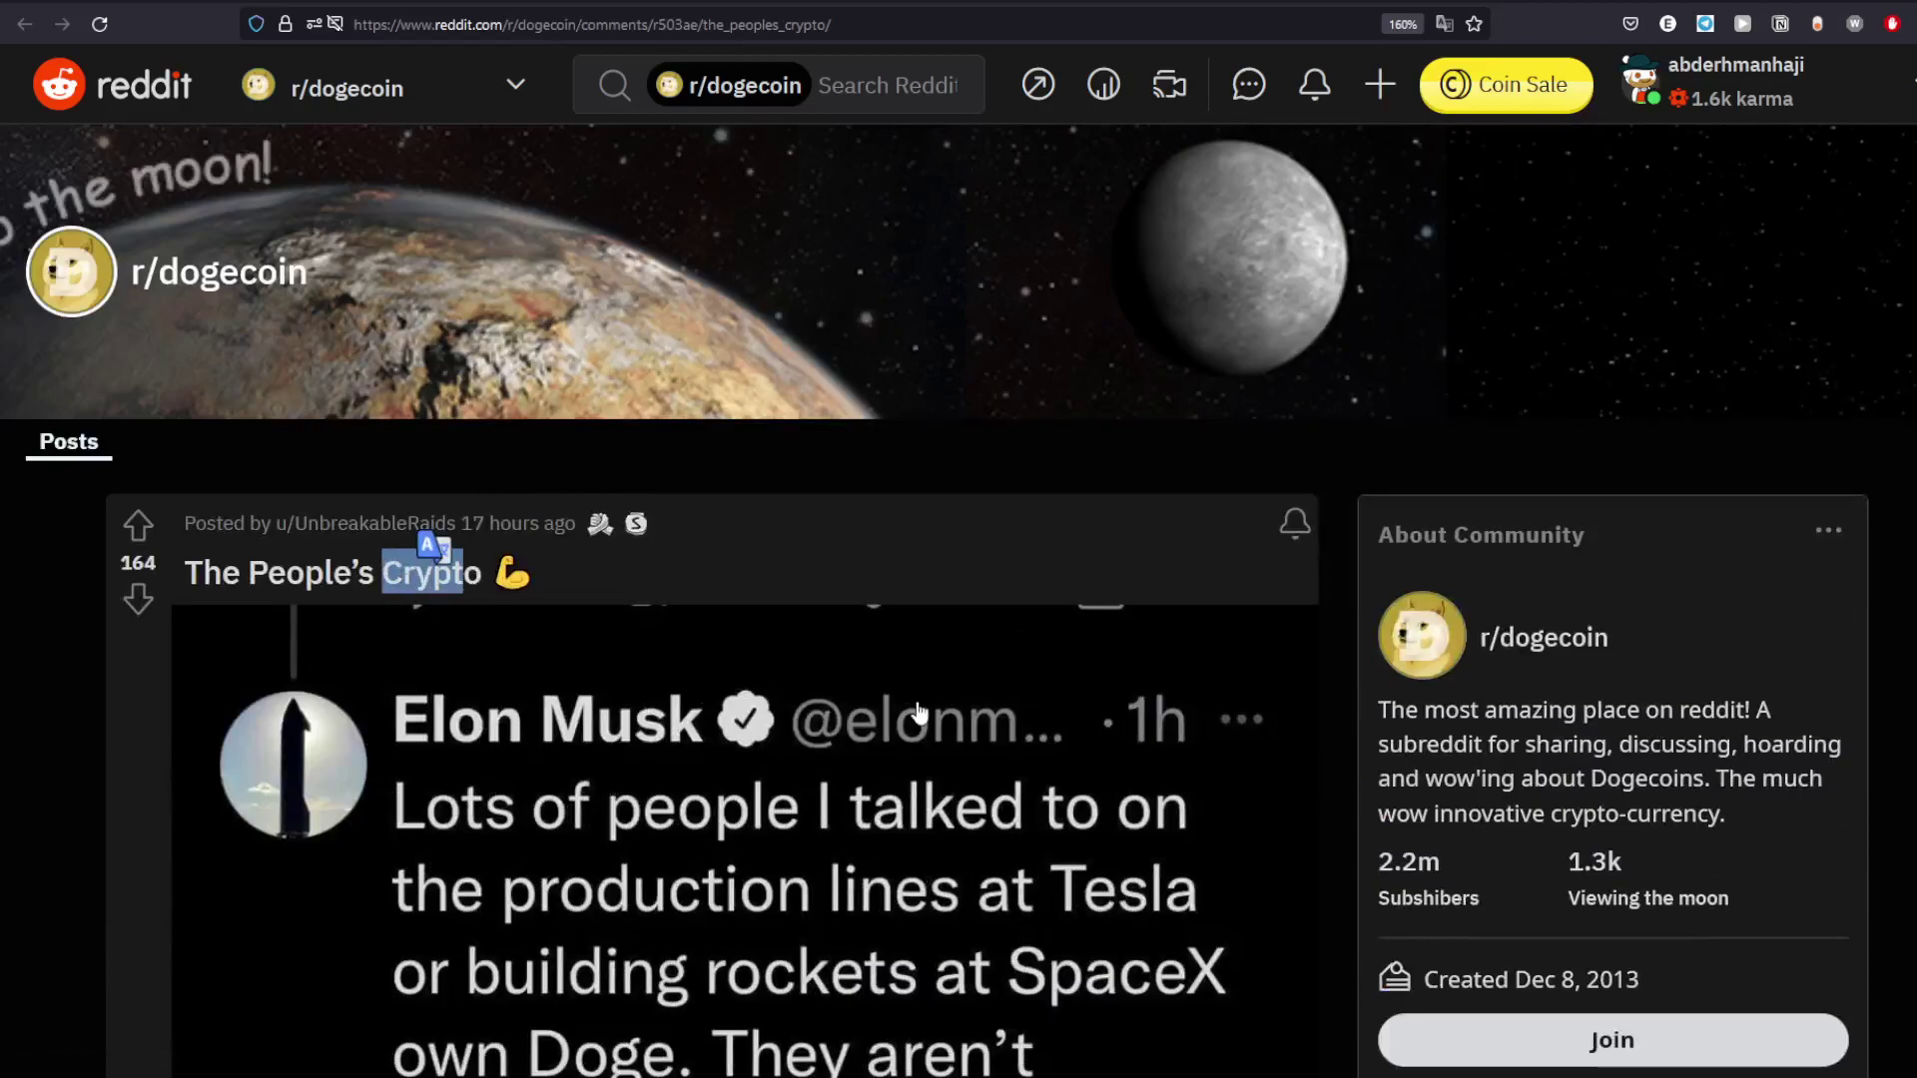
pyautogui.scroll(-3, 537, 570)
pyautogui.scroll(-3, 537, 571)
pyautogui.scroll(2, 536, 571)
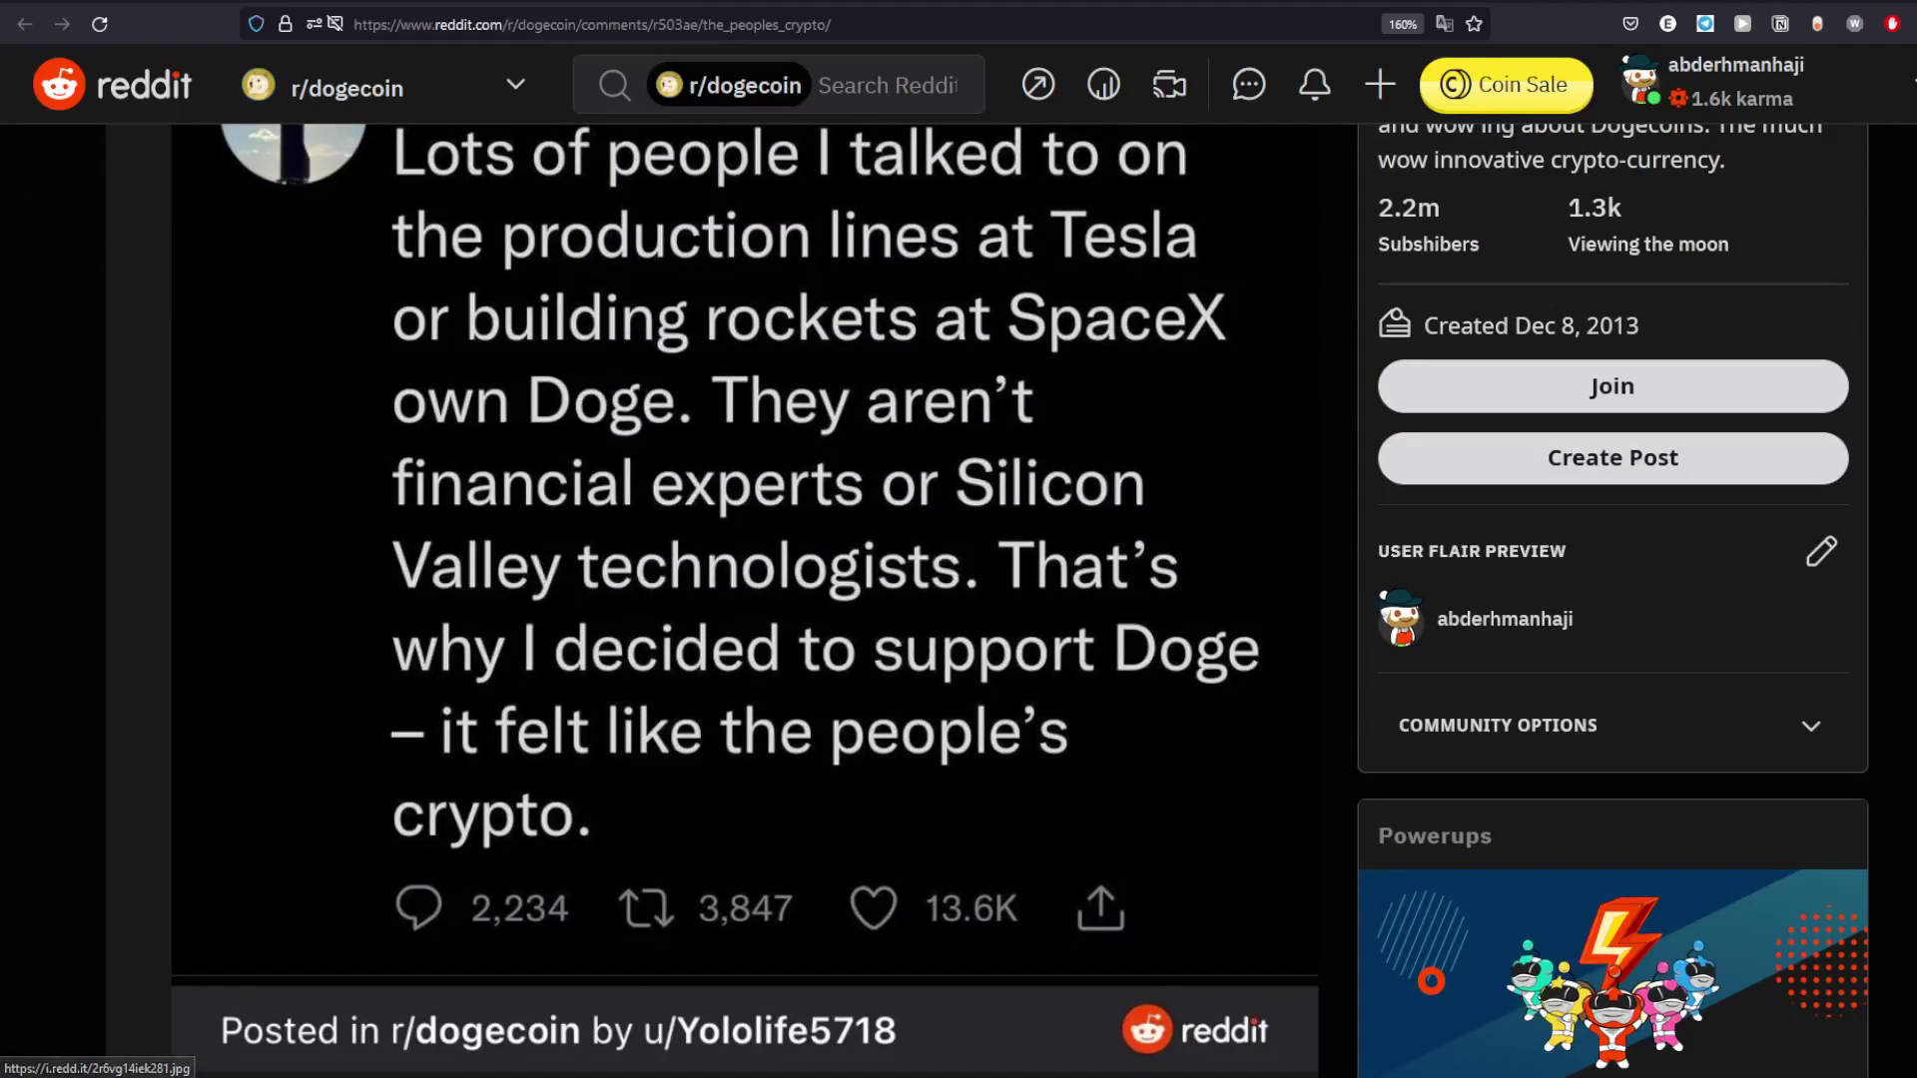
# Step: Return to the CoinMarketCap tab and set the Dogecoin to USD chart to 1D
pyautogui.hotkey('ctrl', 'Tab')
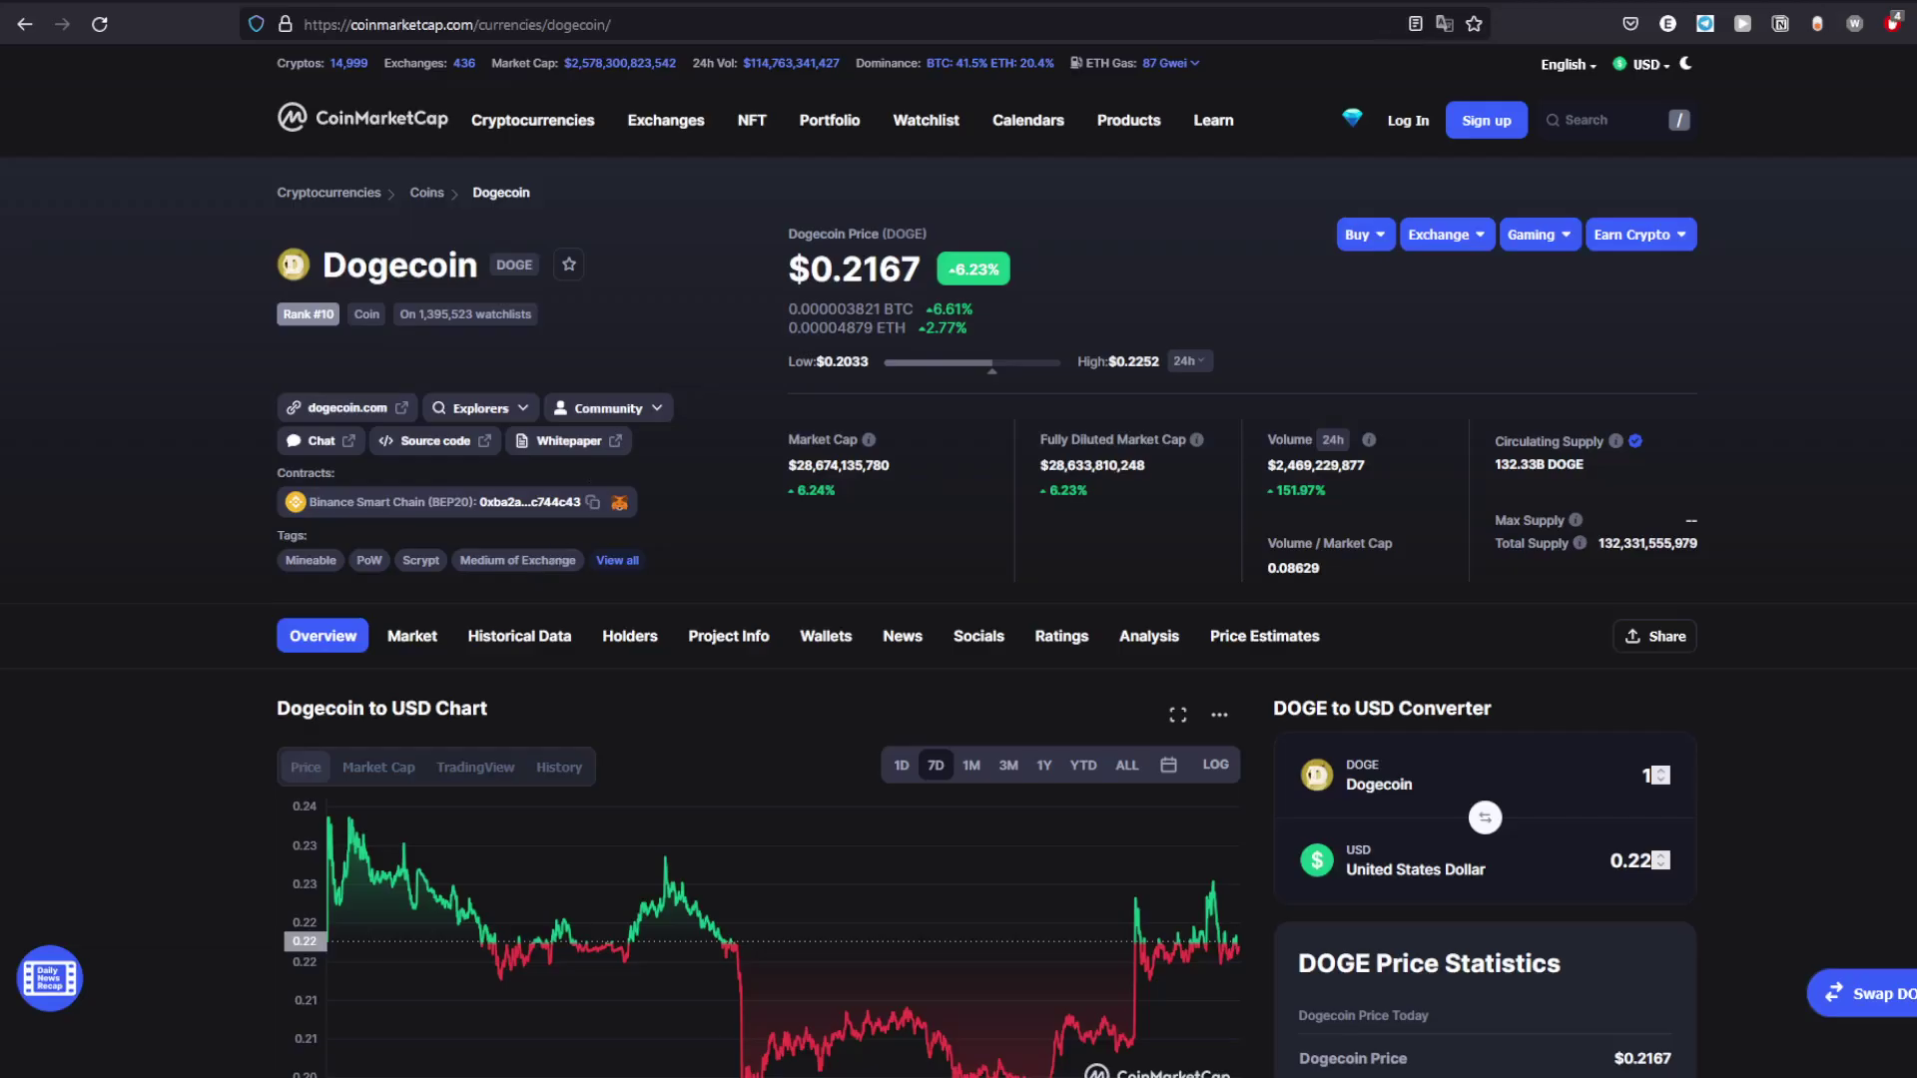
pyautogui.click(901, 767)
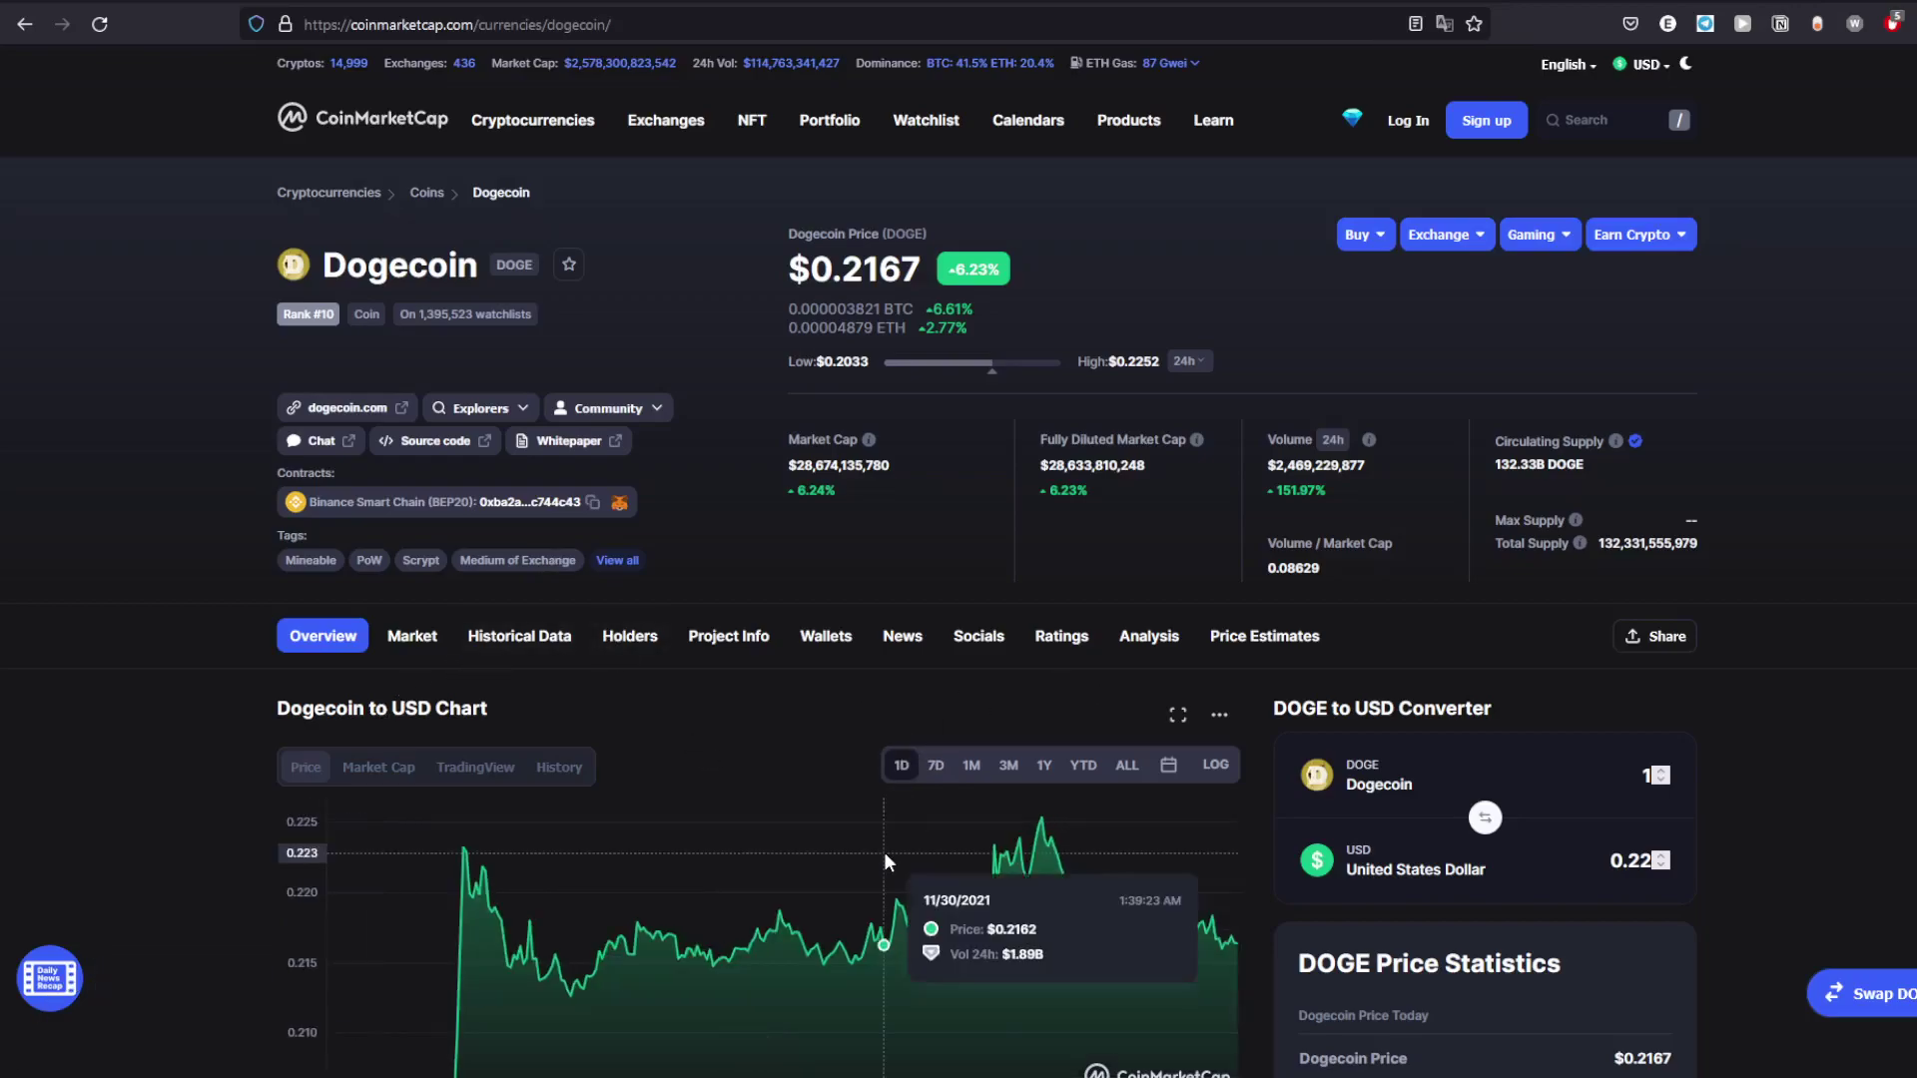
pyautogui.scroll(-3, 767, 622)
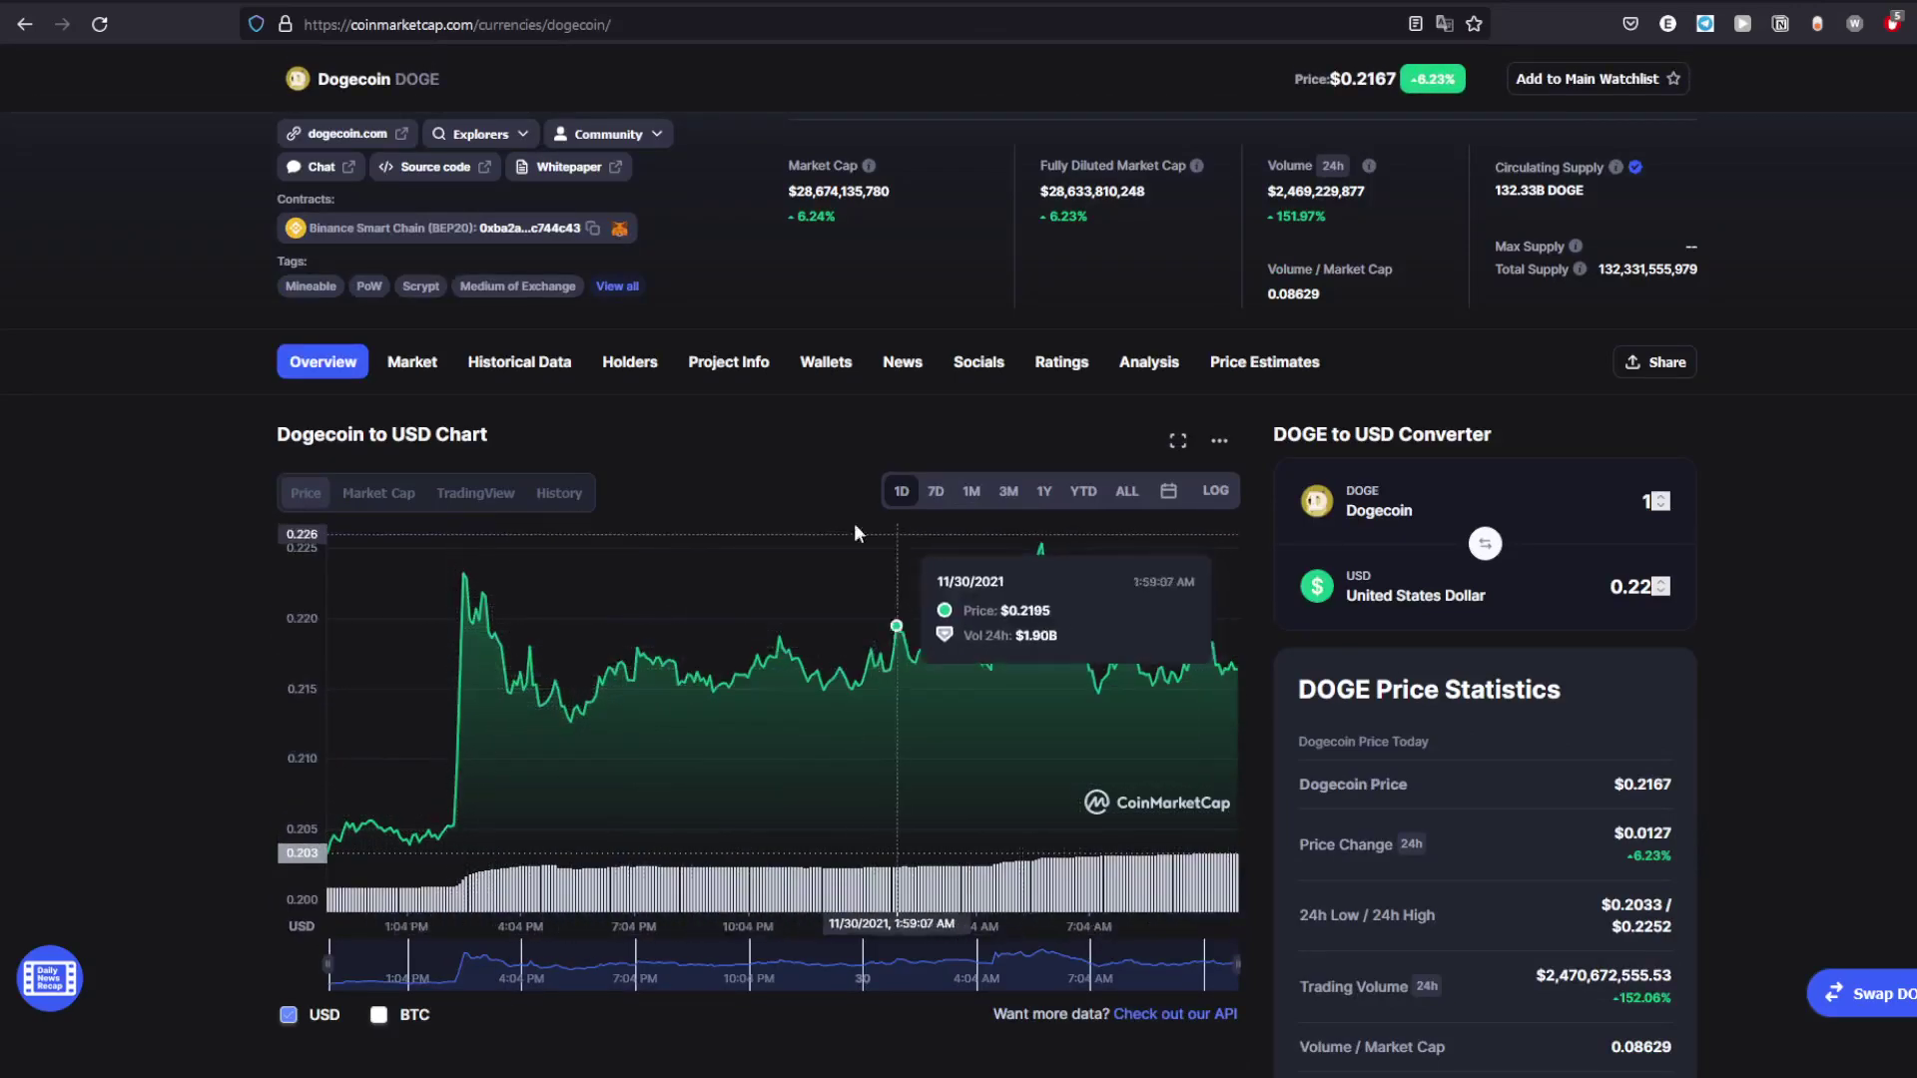
pyautogui.scroll(3, 439, 192)
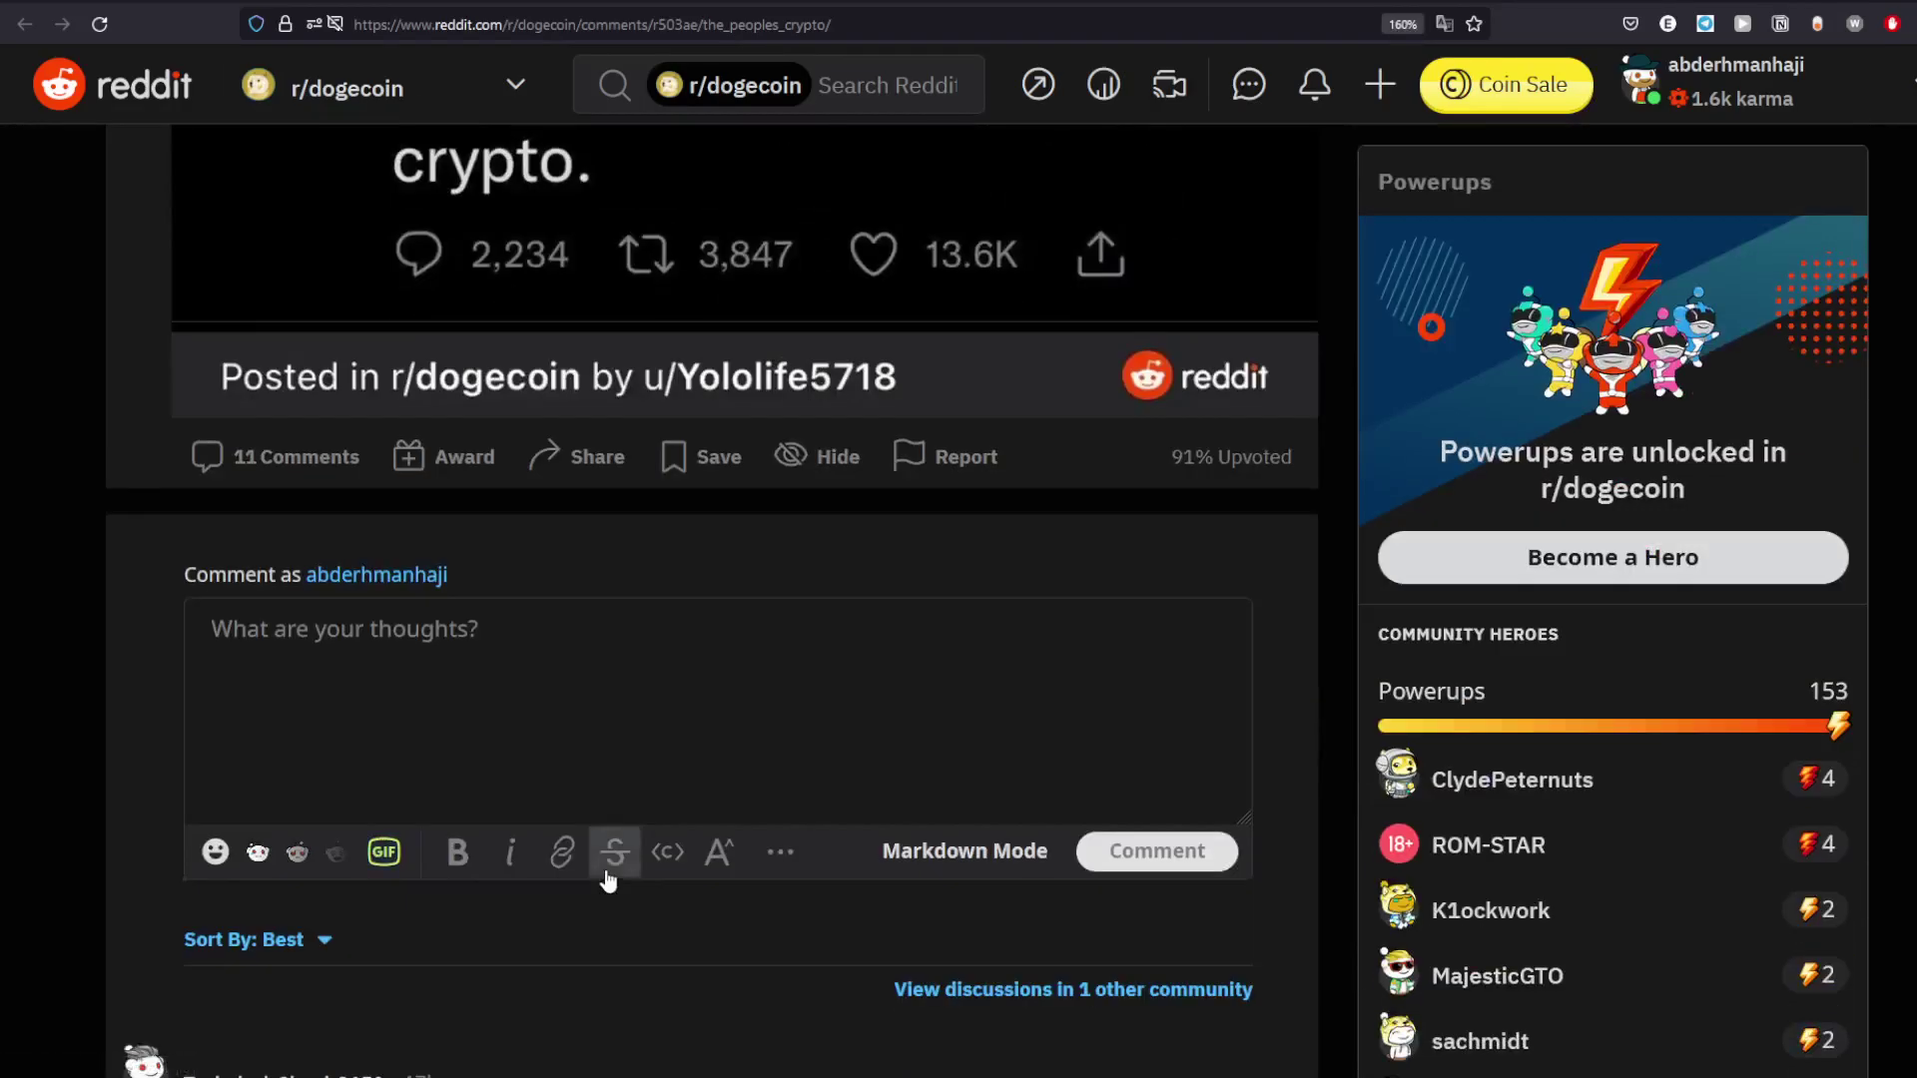
pyautogui.scroll(8, 606, 880)
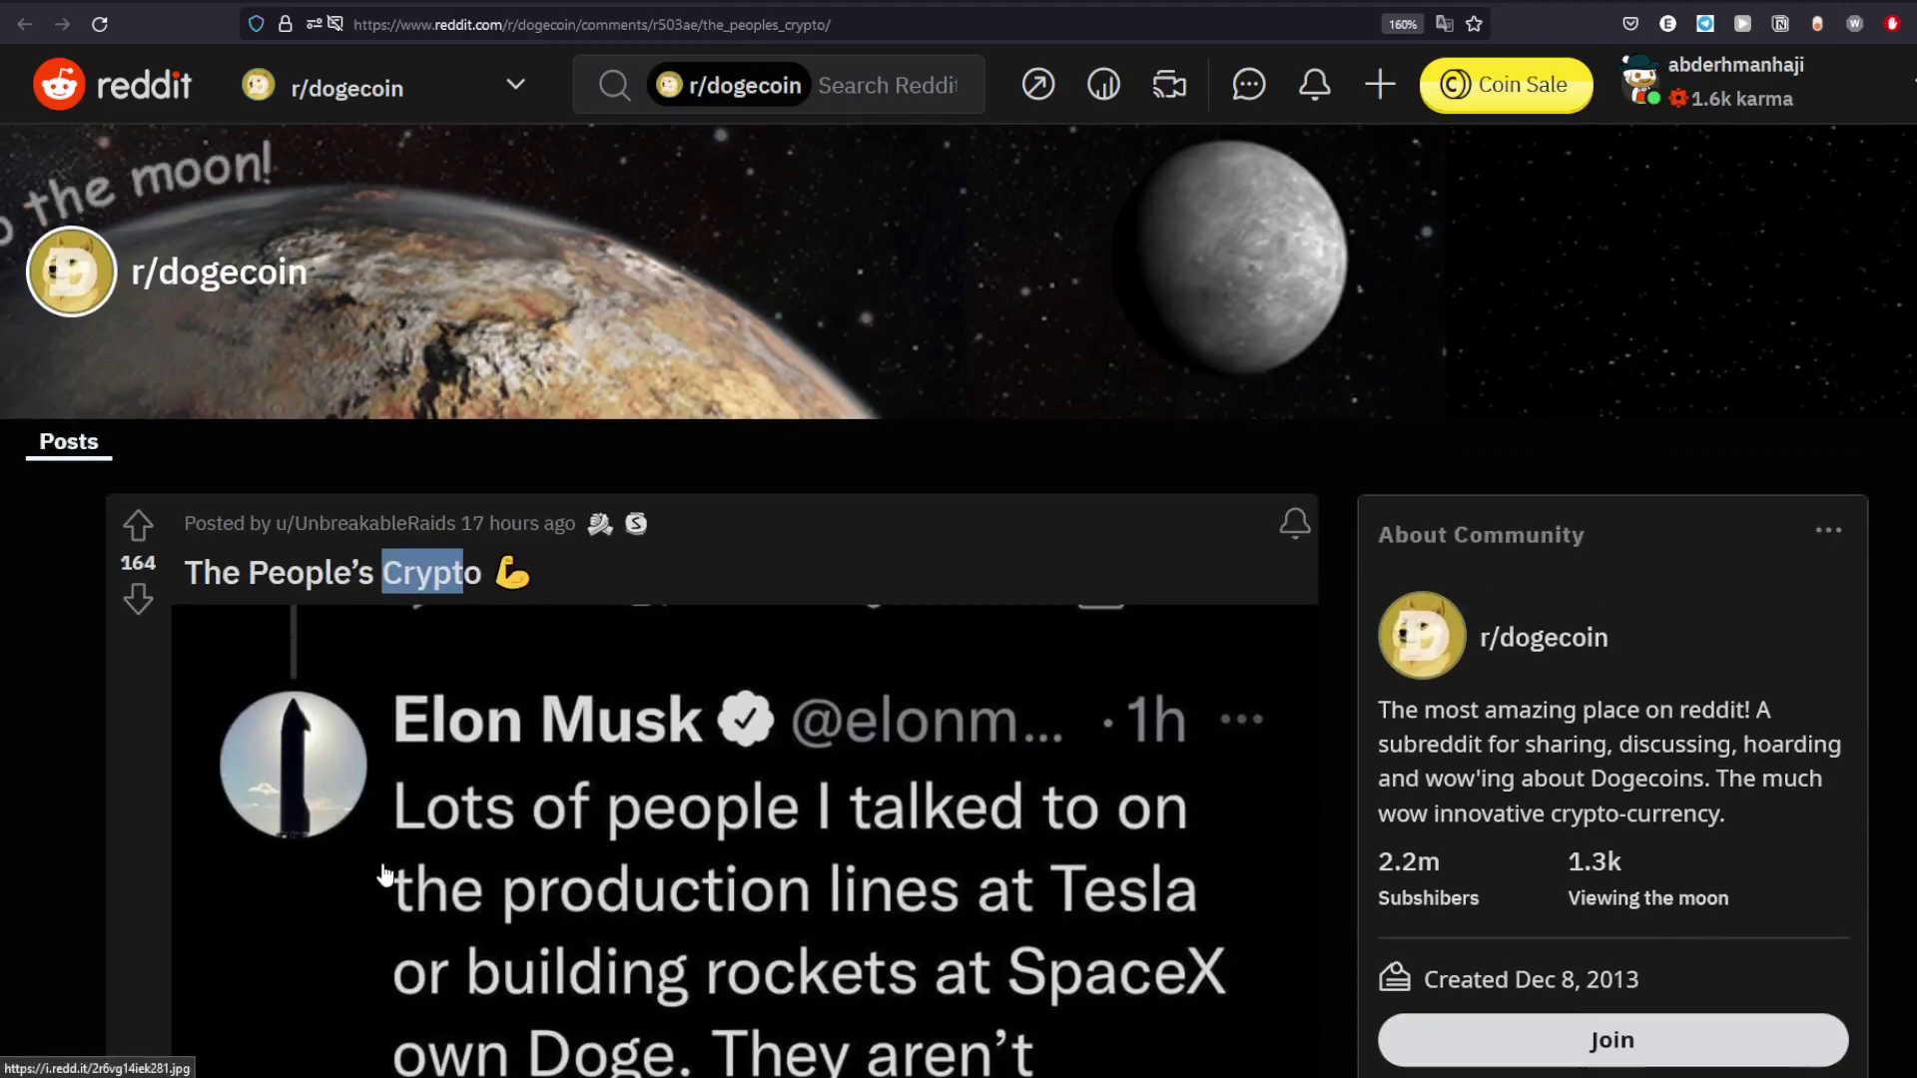
pyautogui.scroll(-3, 382, 870)
pyautogui.scroll(2, 378, 858)
# Step: Move to the CZ Binance DOGE Tesla and $50,000 giveaway post and read it
pyautogui.click(634, 356)
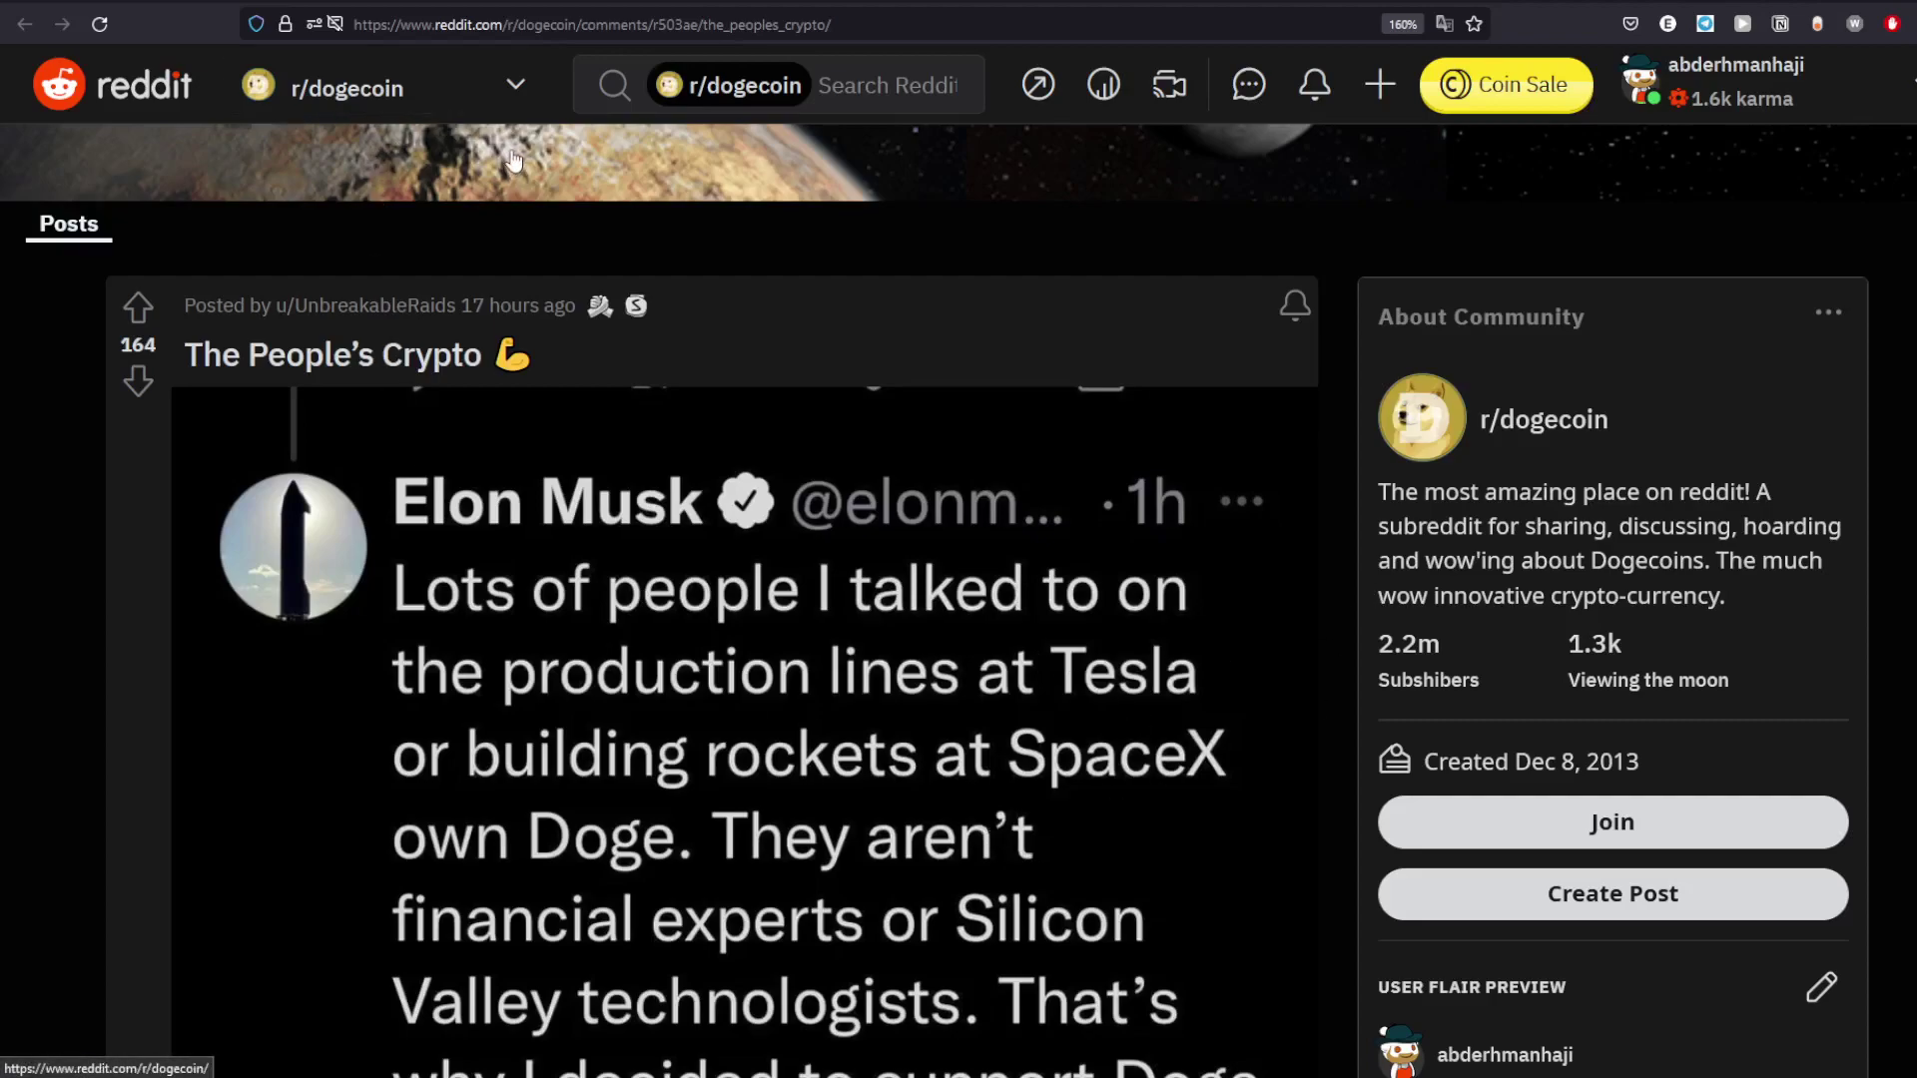
pyautogui.press('j')
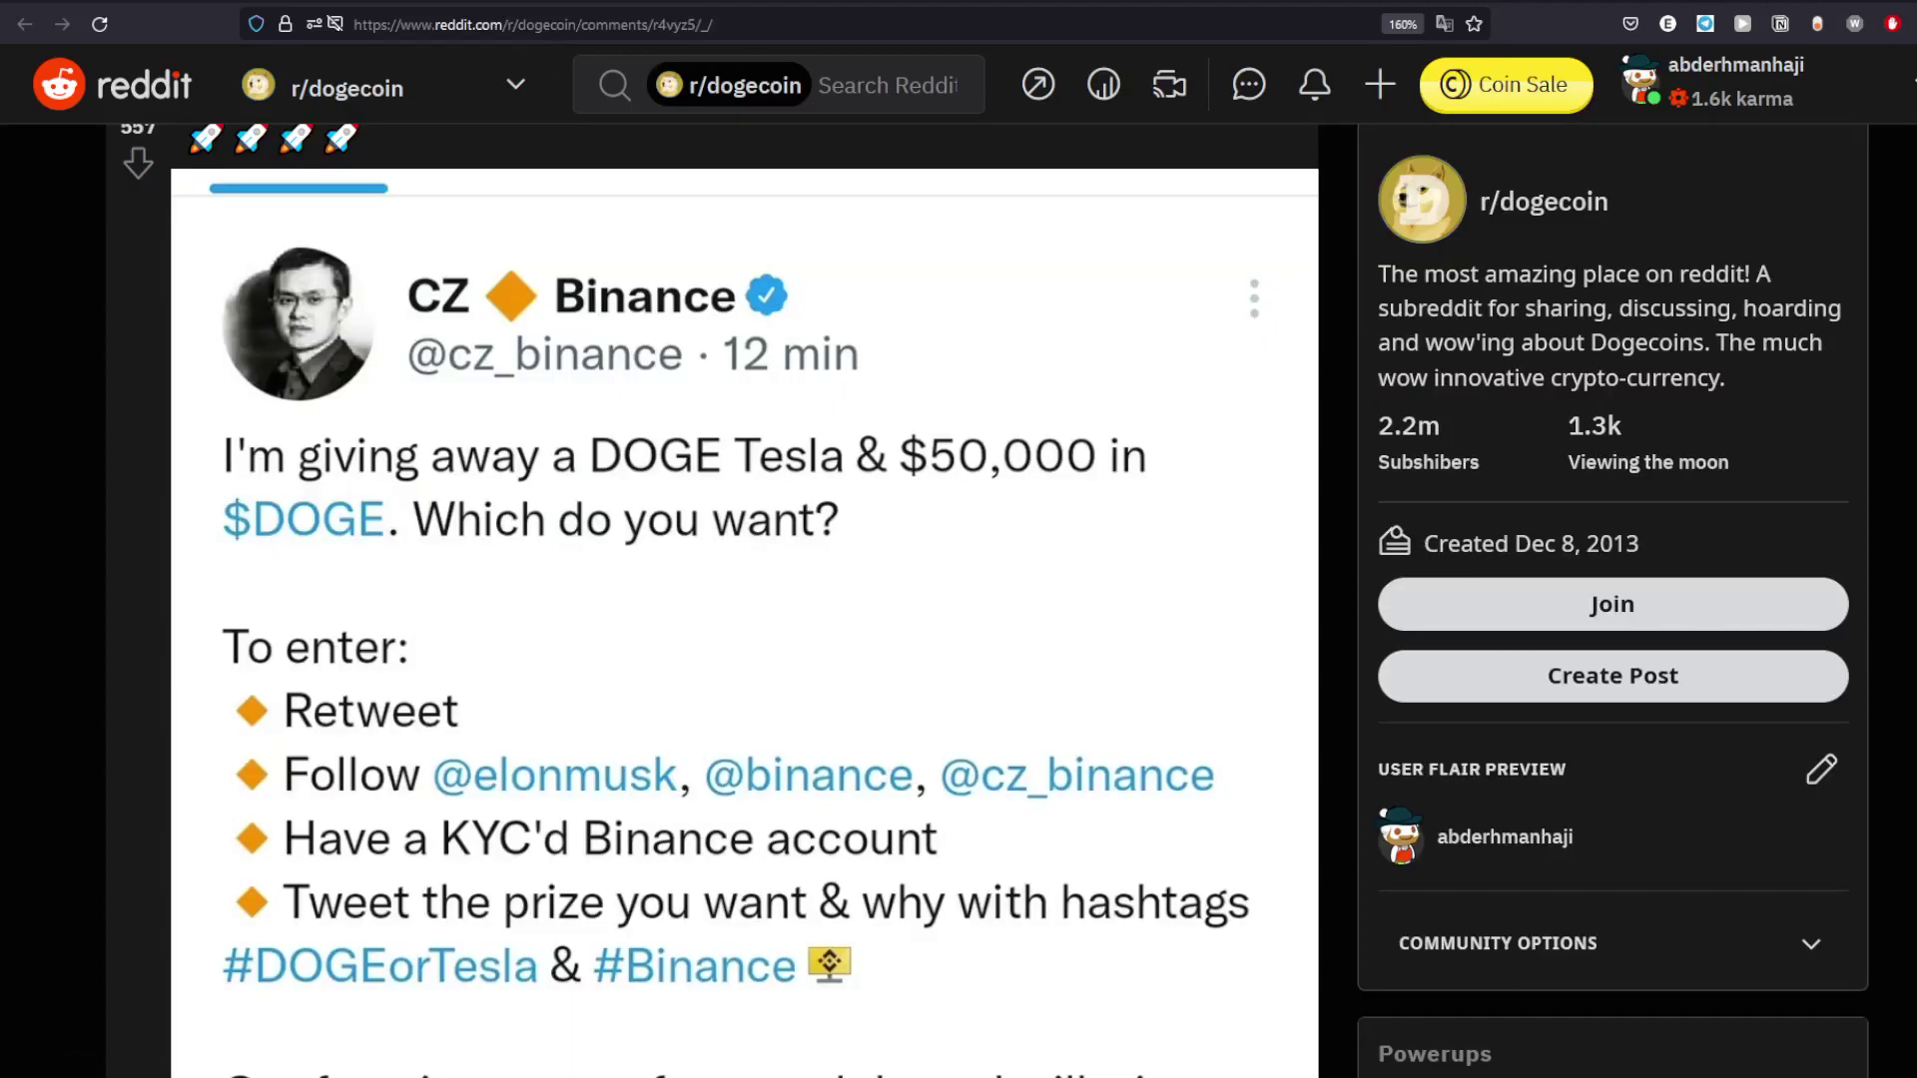
pyautogui.scroll(3, 390, 343)
pyautogui.scroll(-2, 320, 548)
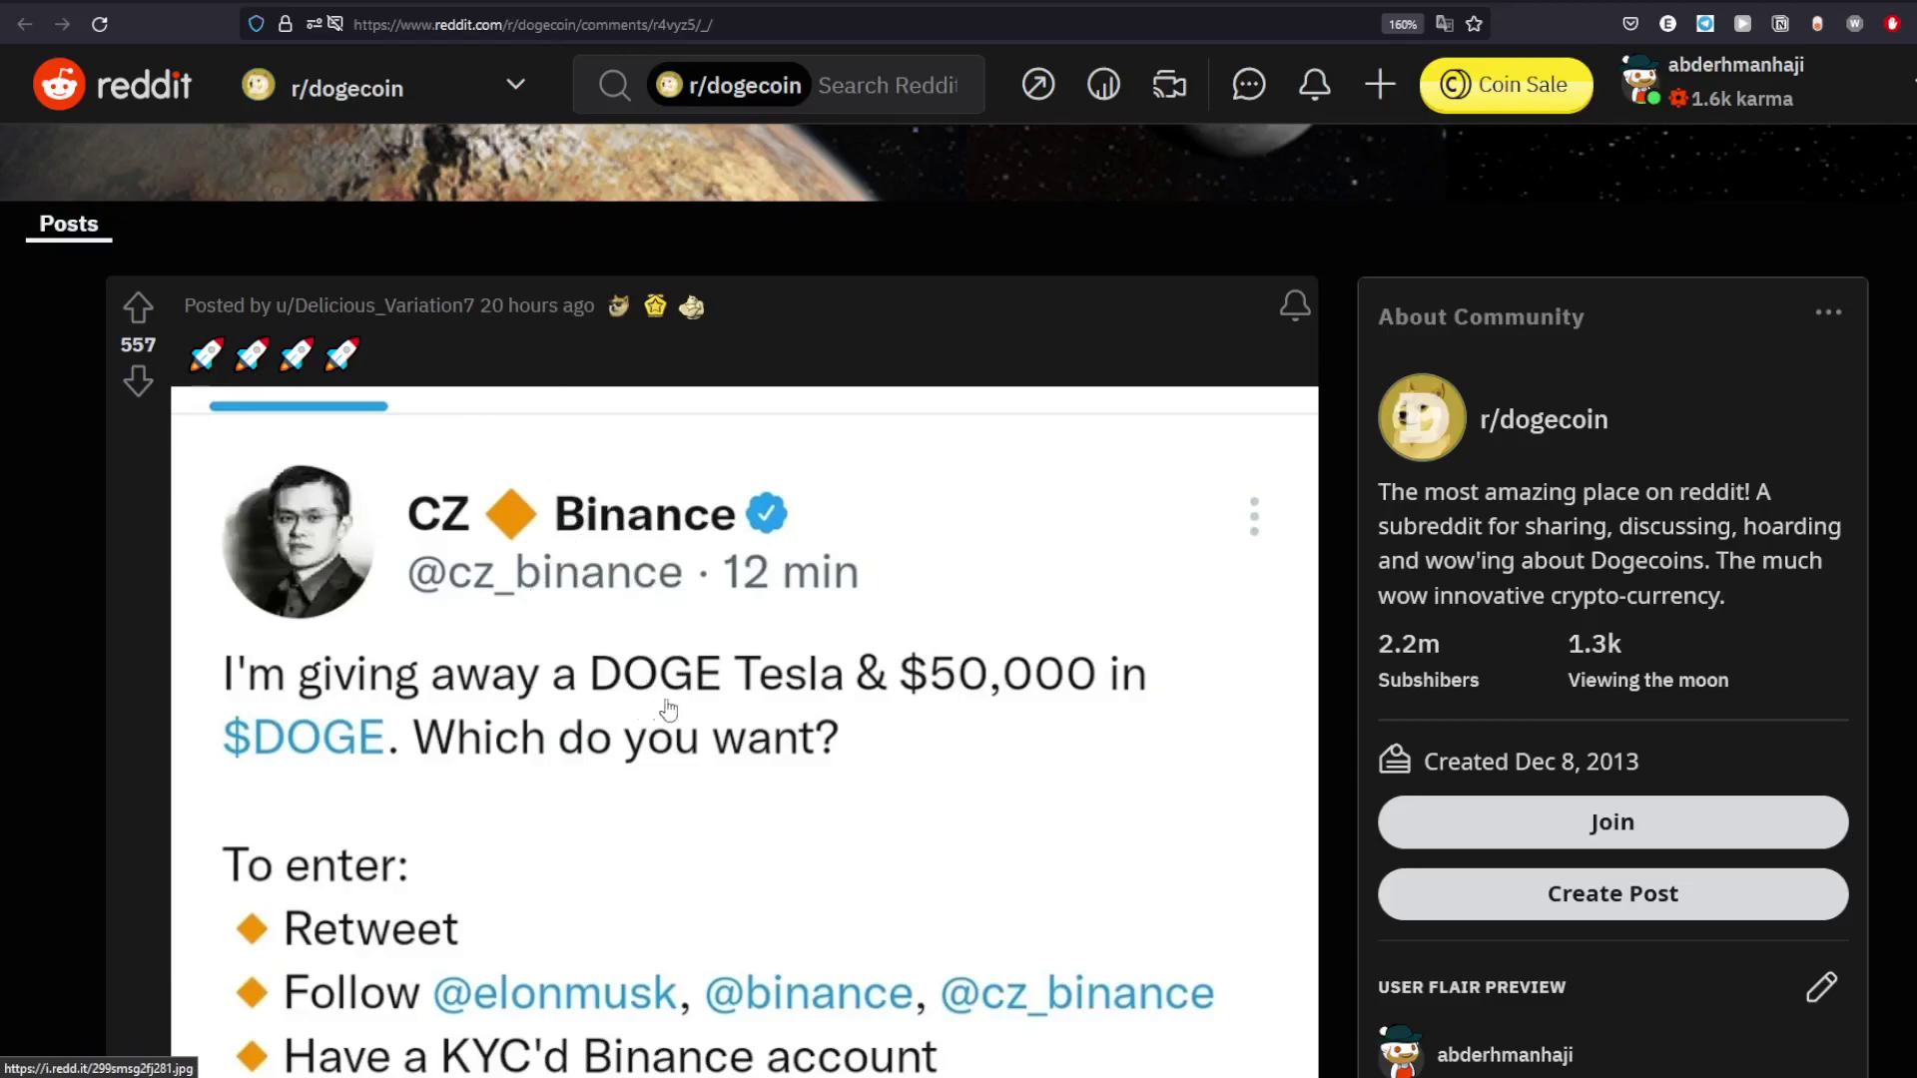
pyautogui.scroll(-4, 1029, 733)
pyautogui.scroll(4, 1030, 733)
pyautogui.scroll(-5, 959, 779)
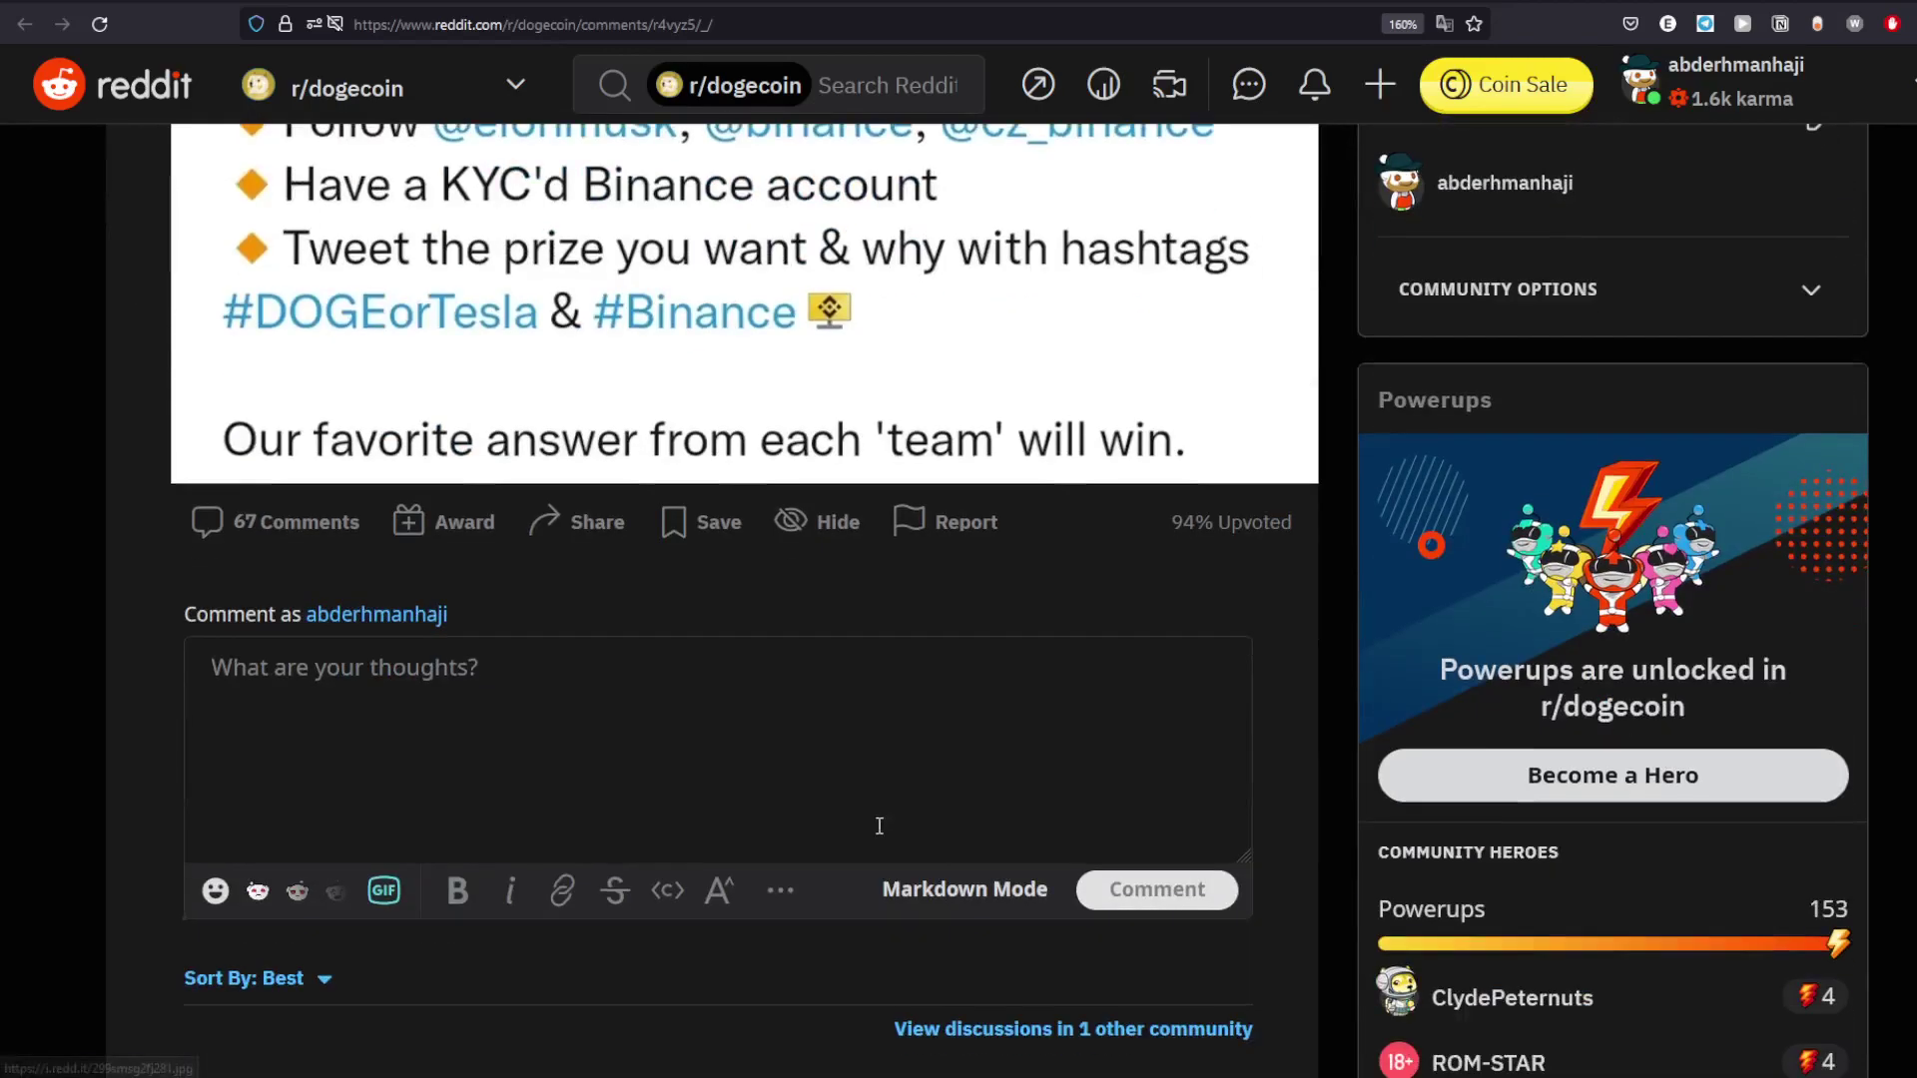
pyautogui.scroll(-3, 879, 833)
pyautogui.scroll(3, 879, 834)
pyautogui.scroll(6, 675, 834)
pyautogui.scroll(2, 360, 839)
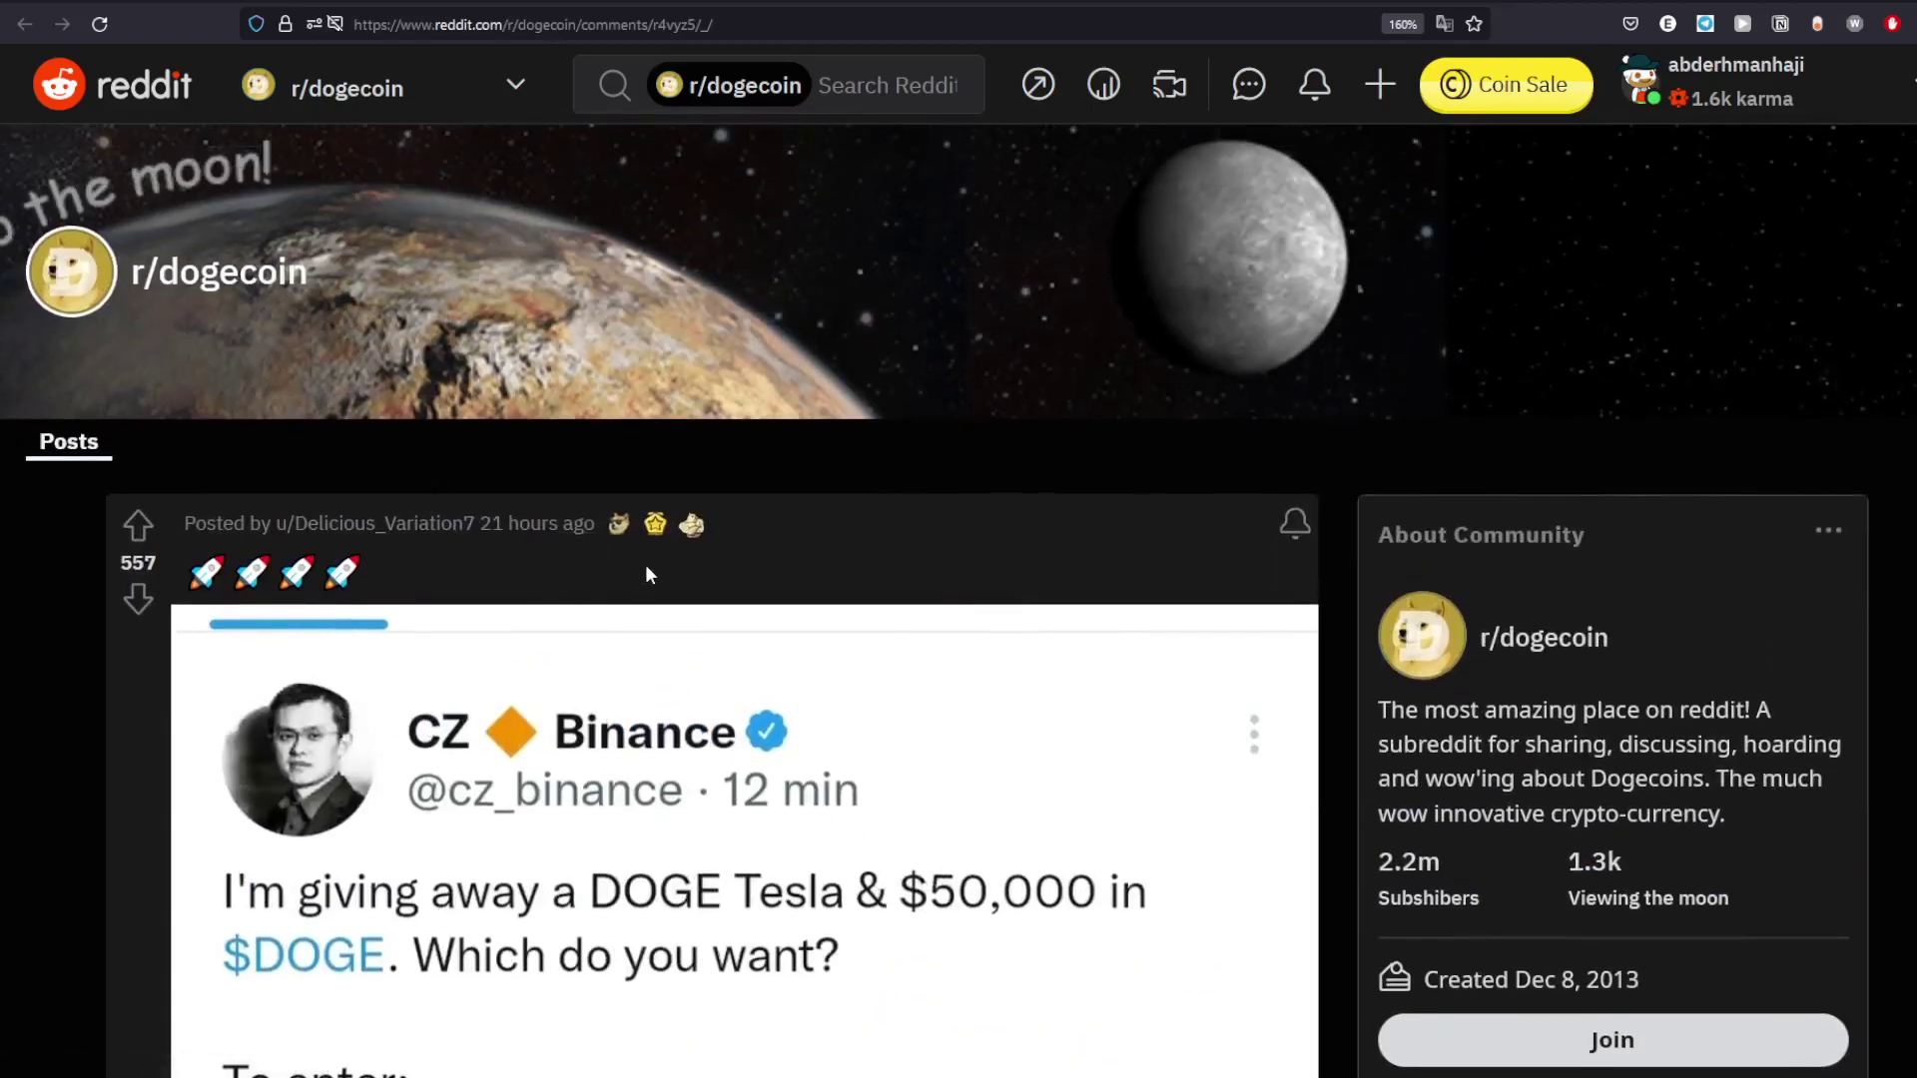
pyautogui.scroll(-5, 725, 701)
pyautogui.scroll(3, 723, 659)
pyautogui.scroll(-5, 721, 667)
pyautogui.scroll(3, 722, 672)
pyautogui.scroll(3, 722, 671)
pyautogui.moveTo(596, 524); pyautogui.dragTo(363, 527)
pyautogui.click(542, 591)
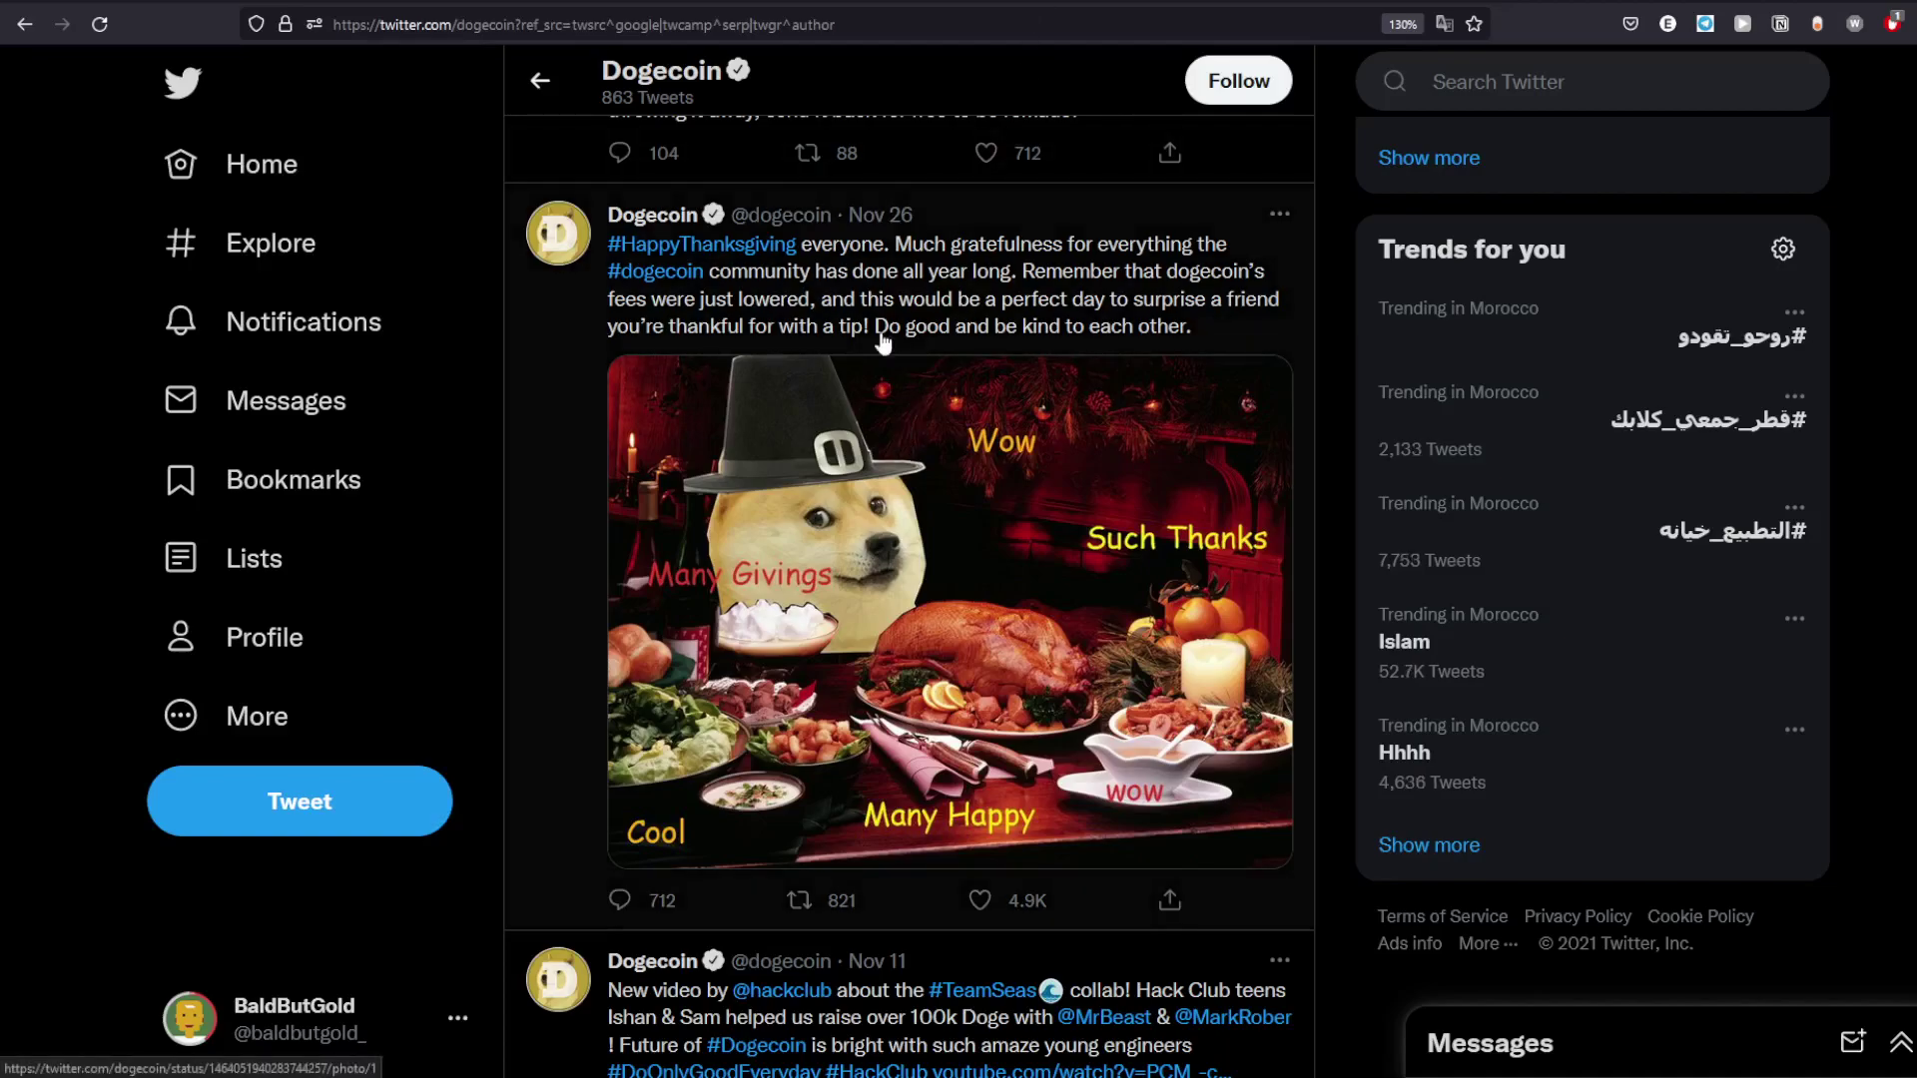
pyautogui.scroll(2, 908, 449)
pyautogui.scroll(2, 910, 449)
pyautogui.scroll(-3, 1054, 419)
# Step: Open the #DogeSwag tweet thread from Dogecoin's Twitter timeline
pyautogui.click(840, 261)
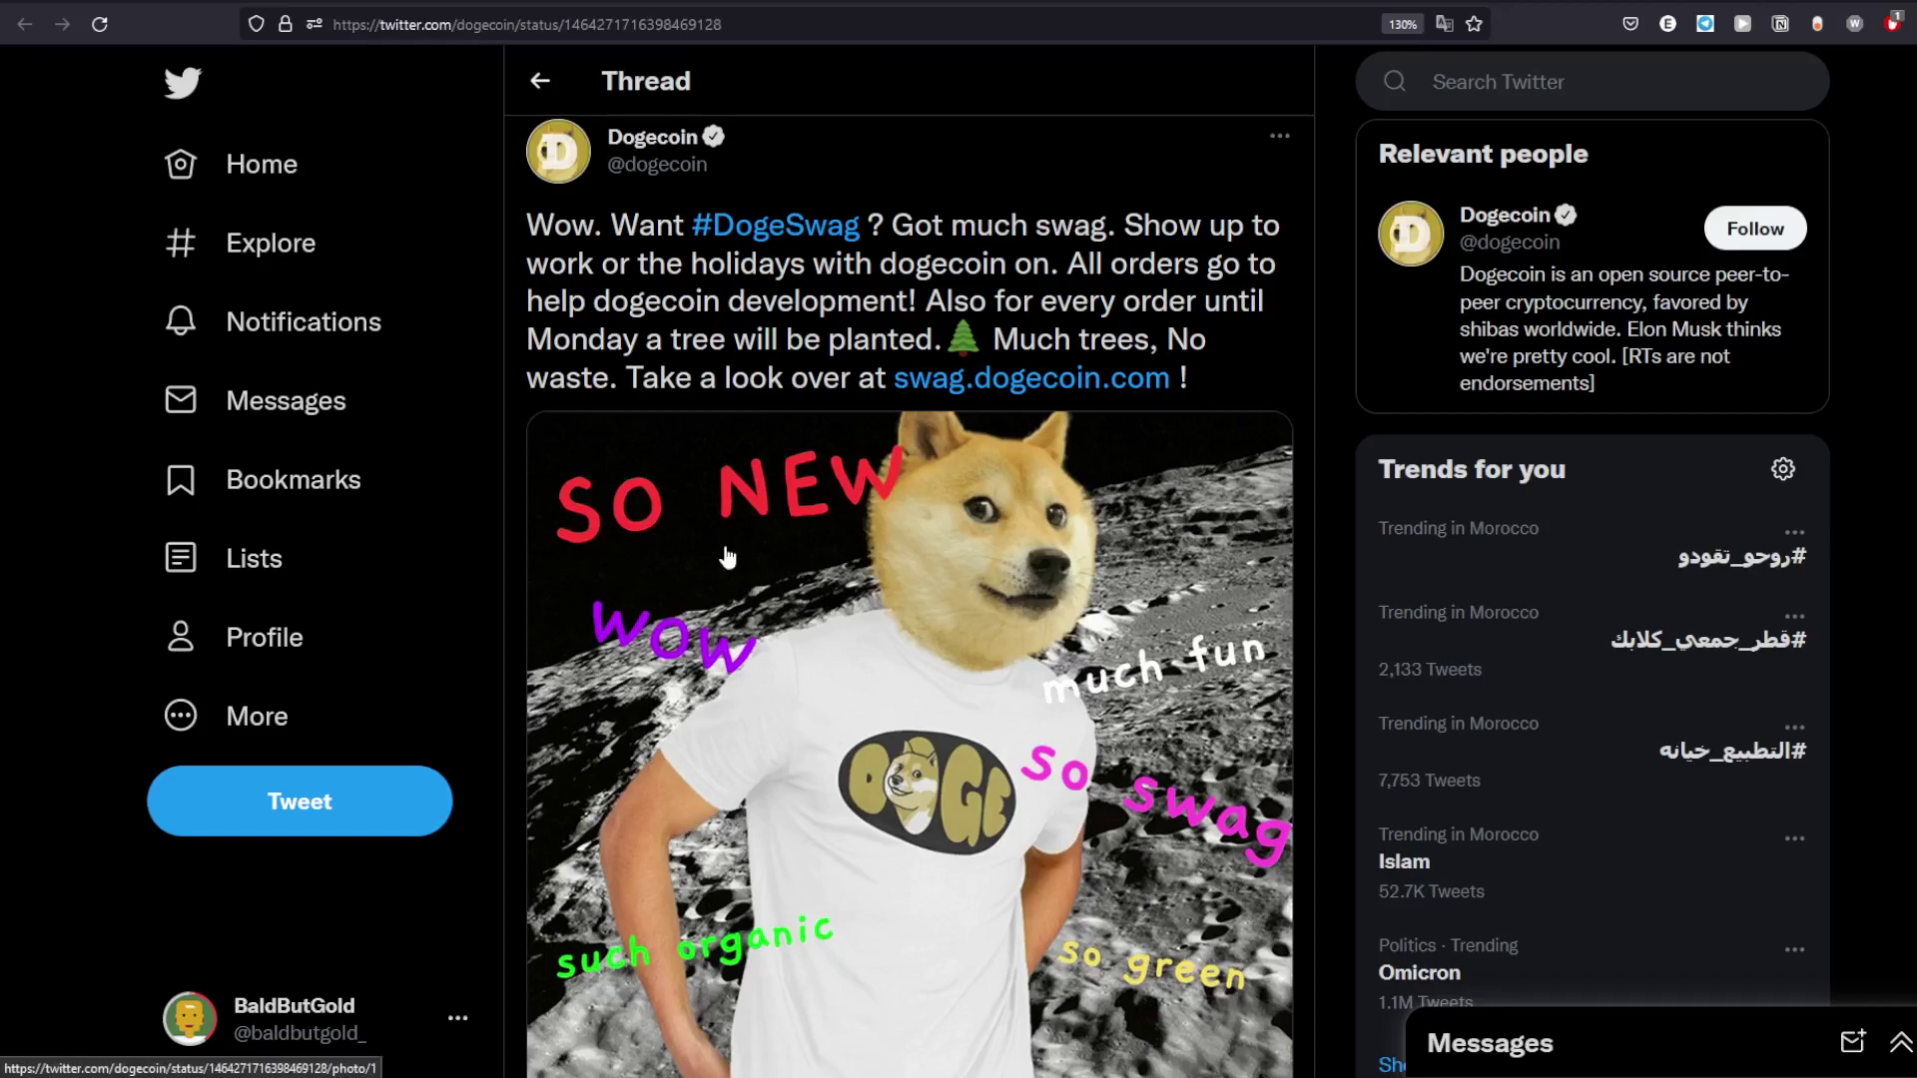
pyautogui.scroll(-5, 724, 557)
pyautogui.scroll(5, 704, 584)
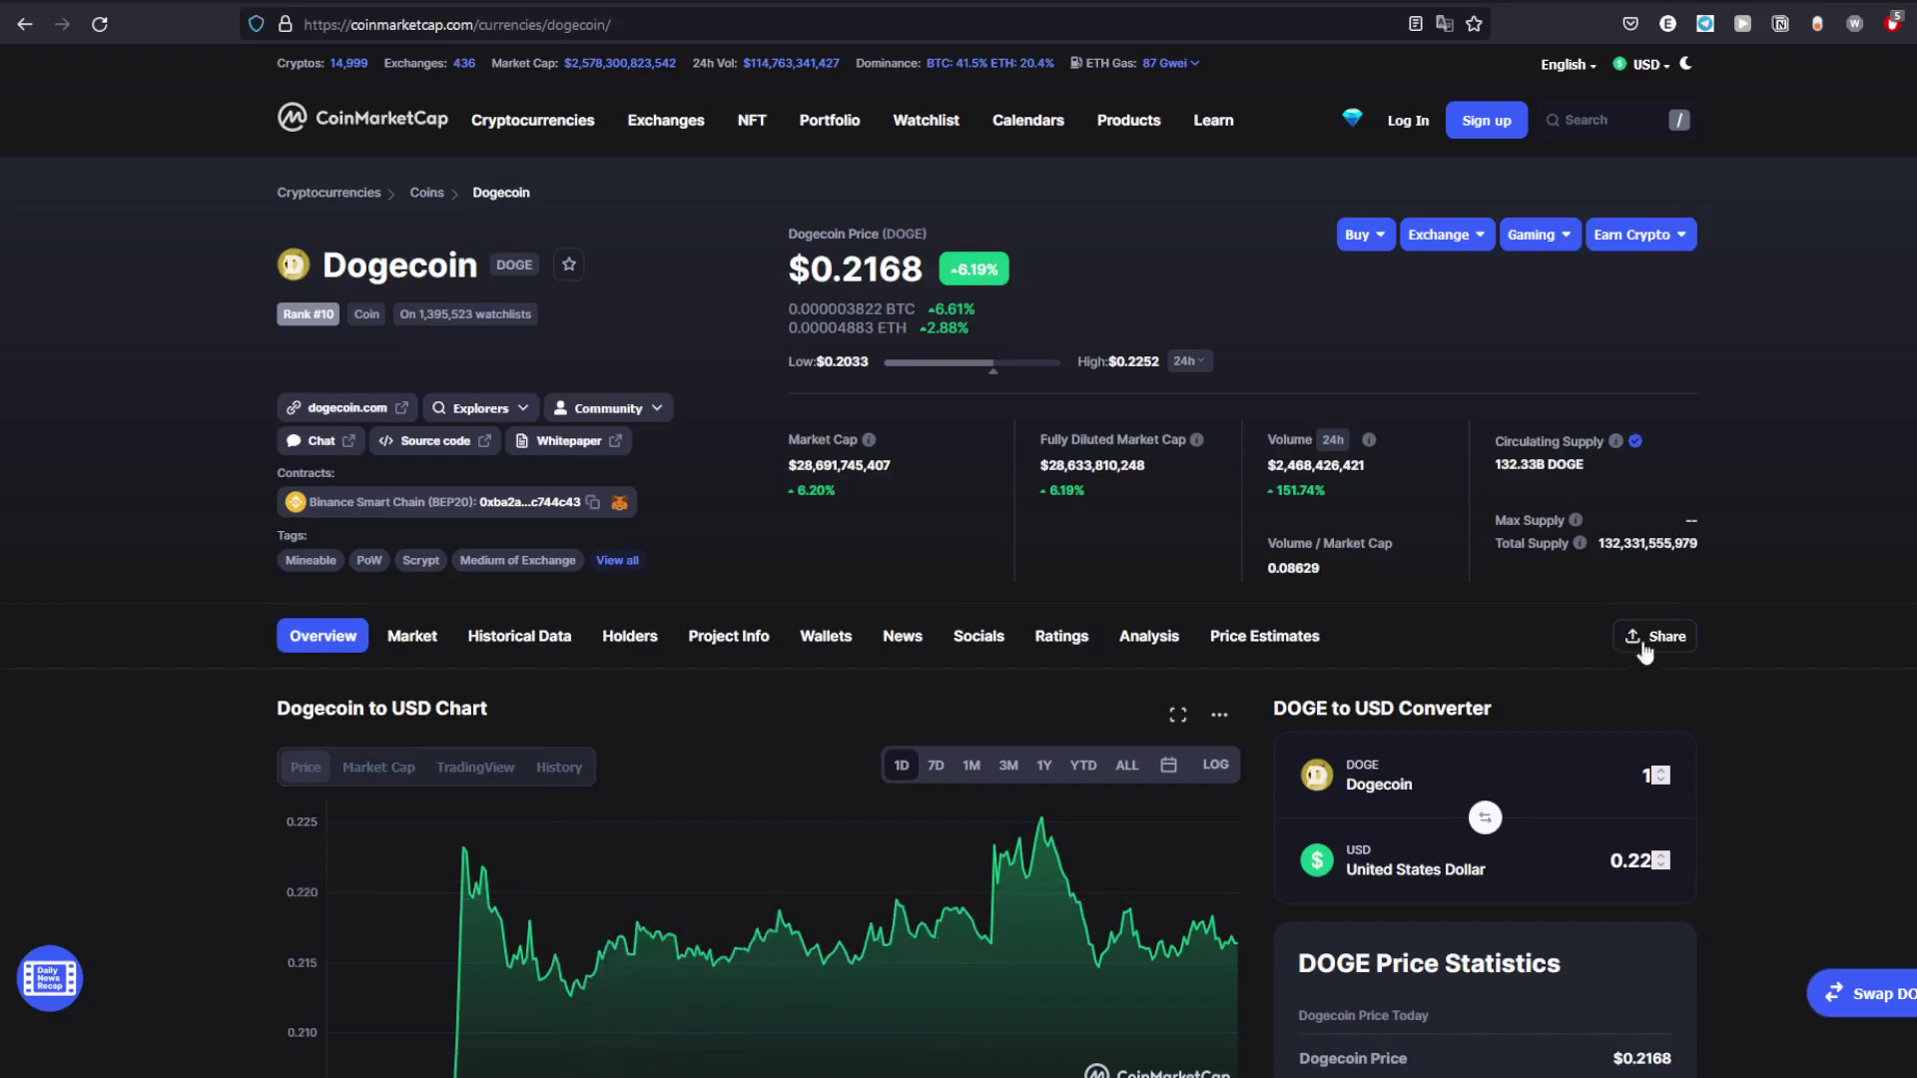
pyautogui.scroll(-3, 1837, 587)
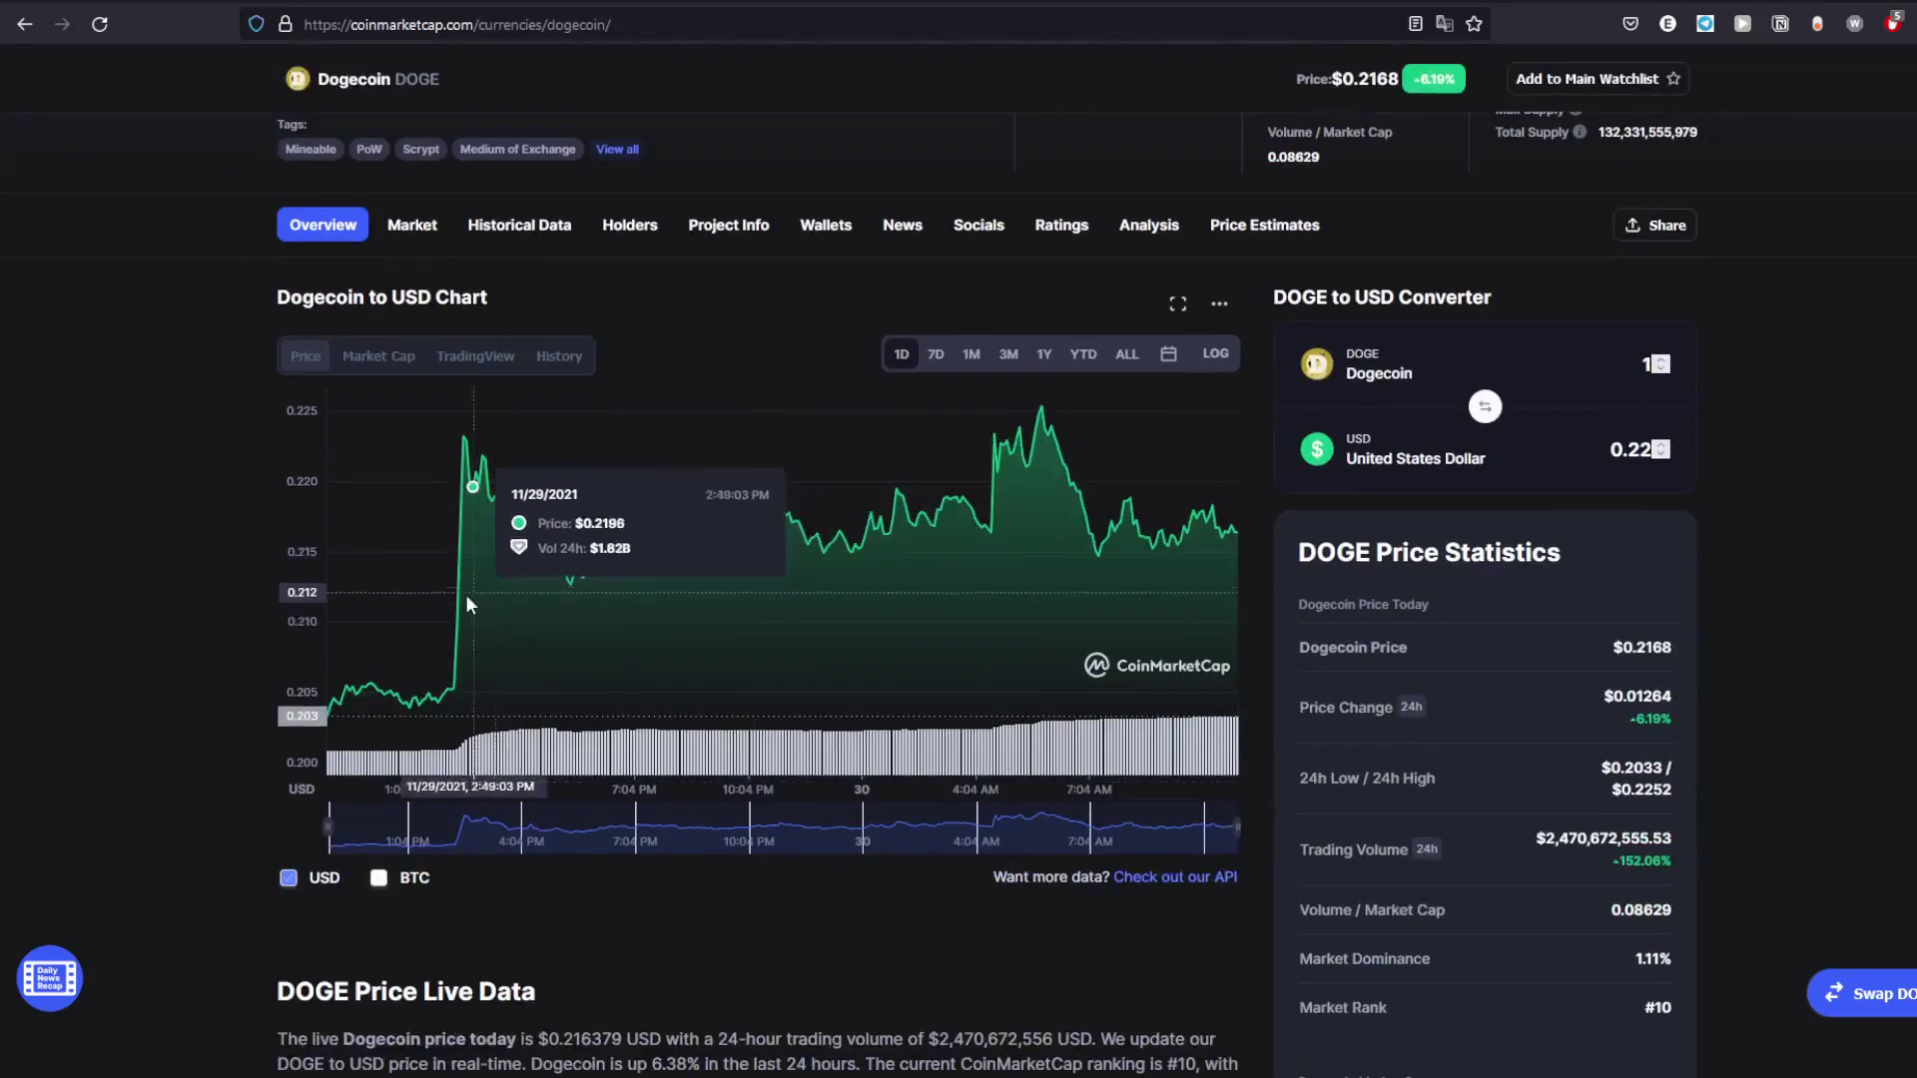
# Step: Switch the Dogecoin chart to 7D, then back to the 1D range
pyautogui.click(935, 357)
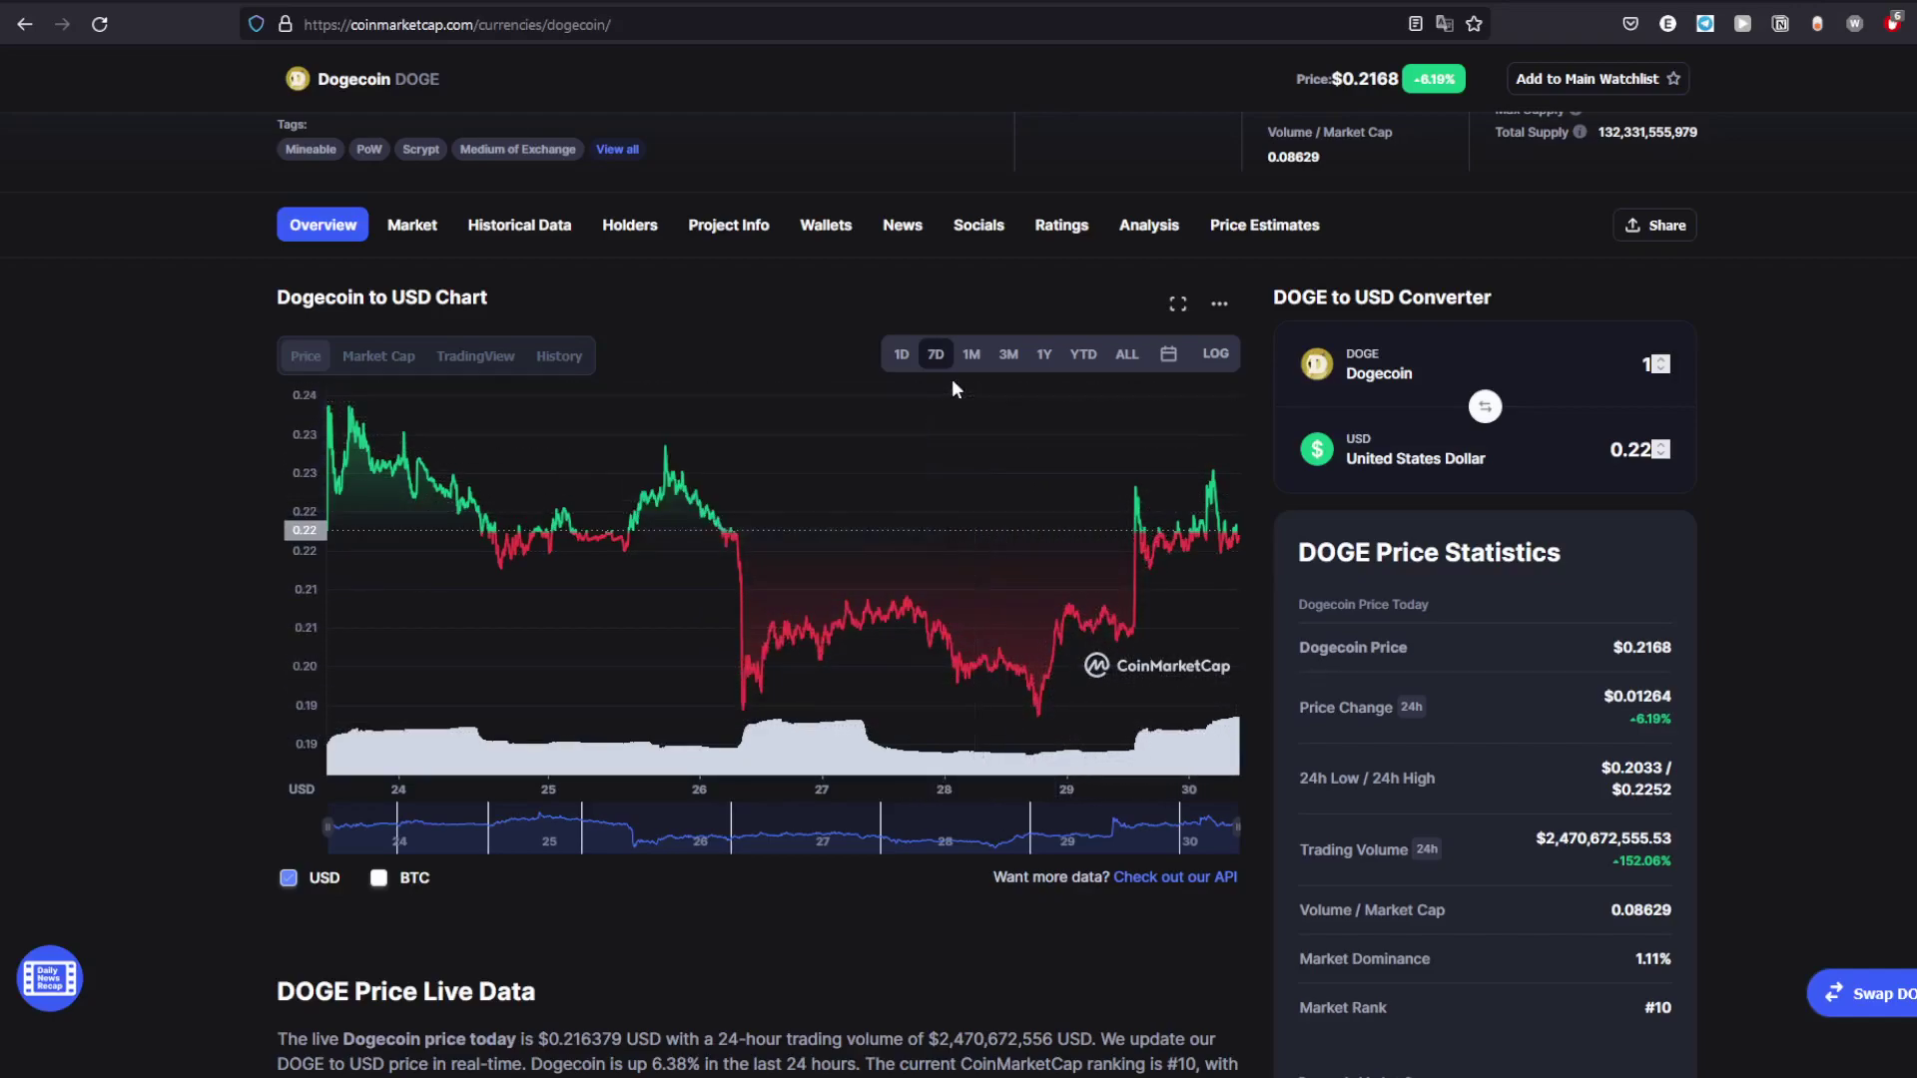
pyautogui.click(903, 353)
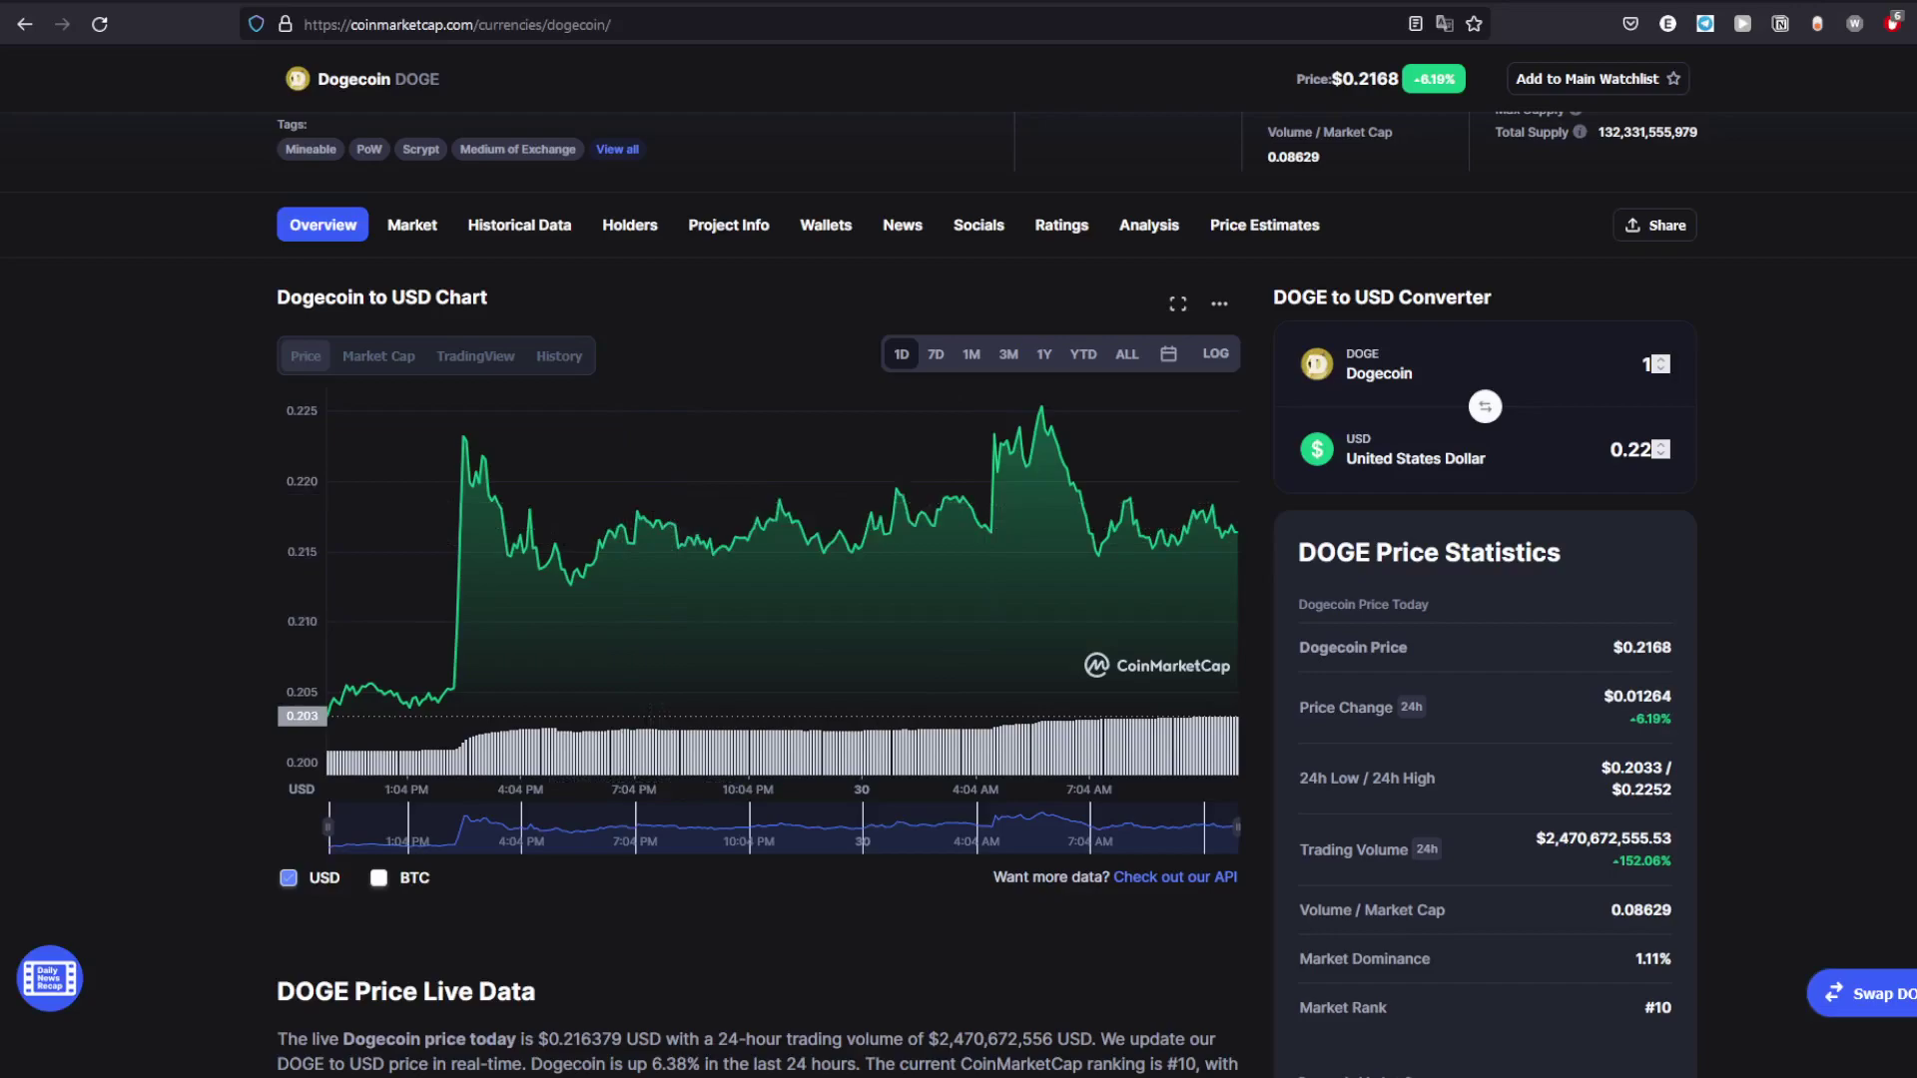
pyautogui.moveTo(1013, 451)
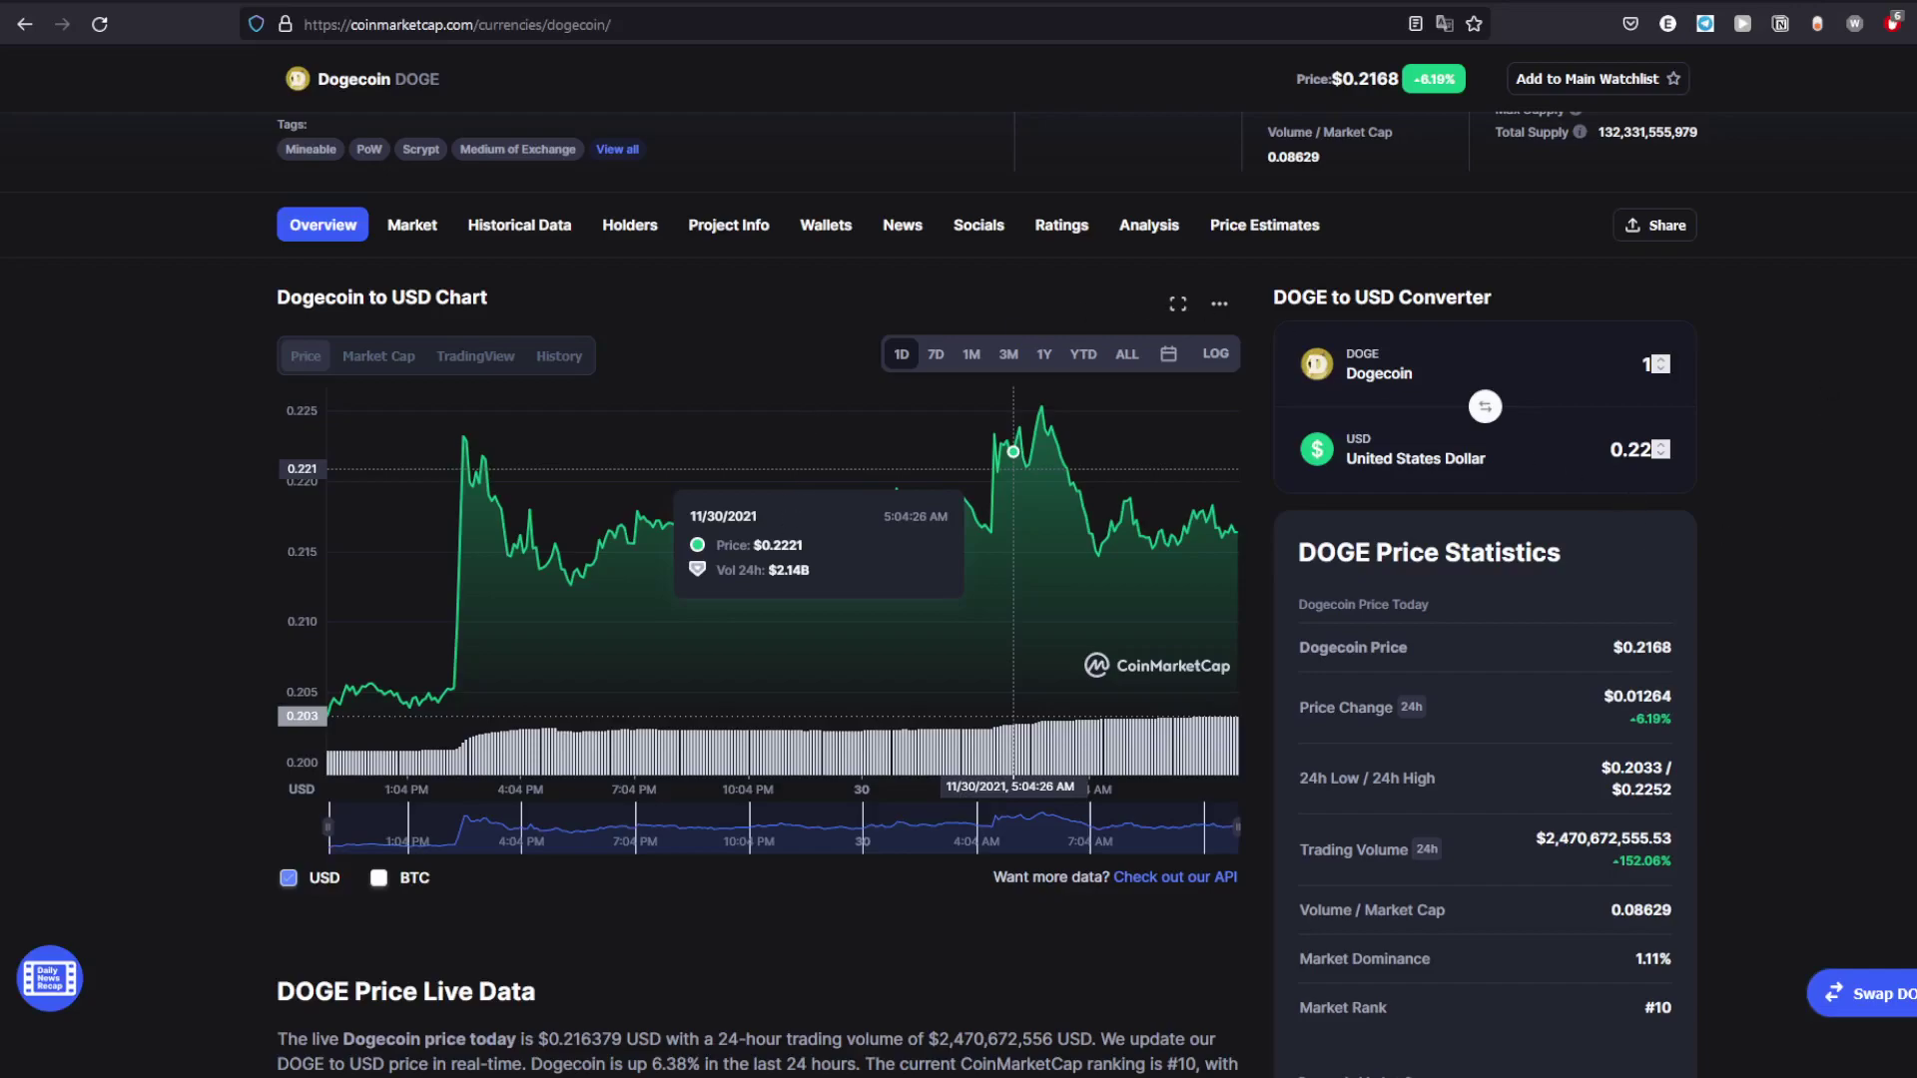
pyautogui.scroll(3, 1015, 450)
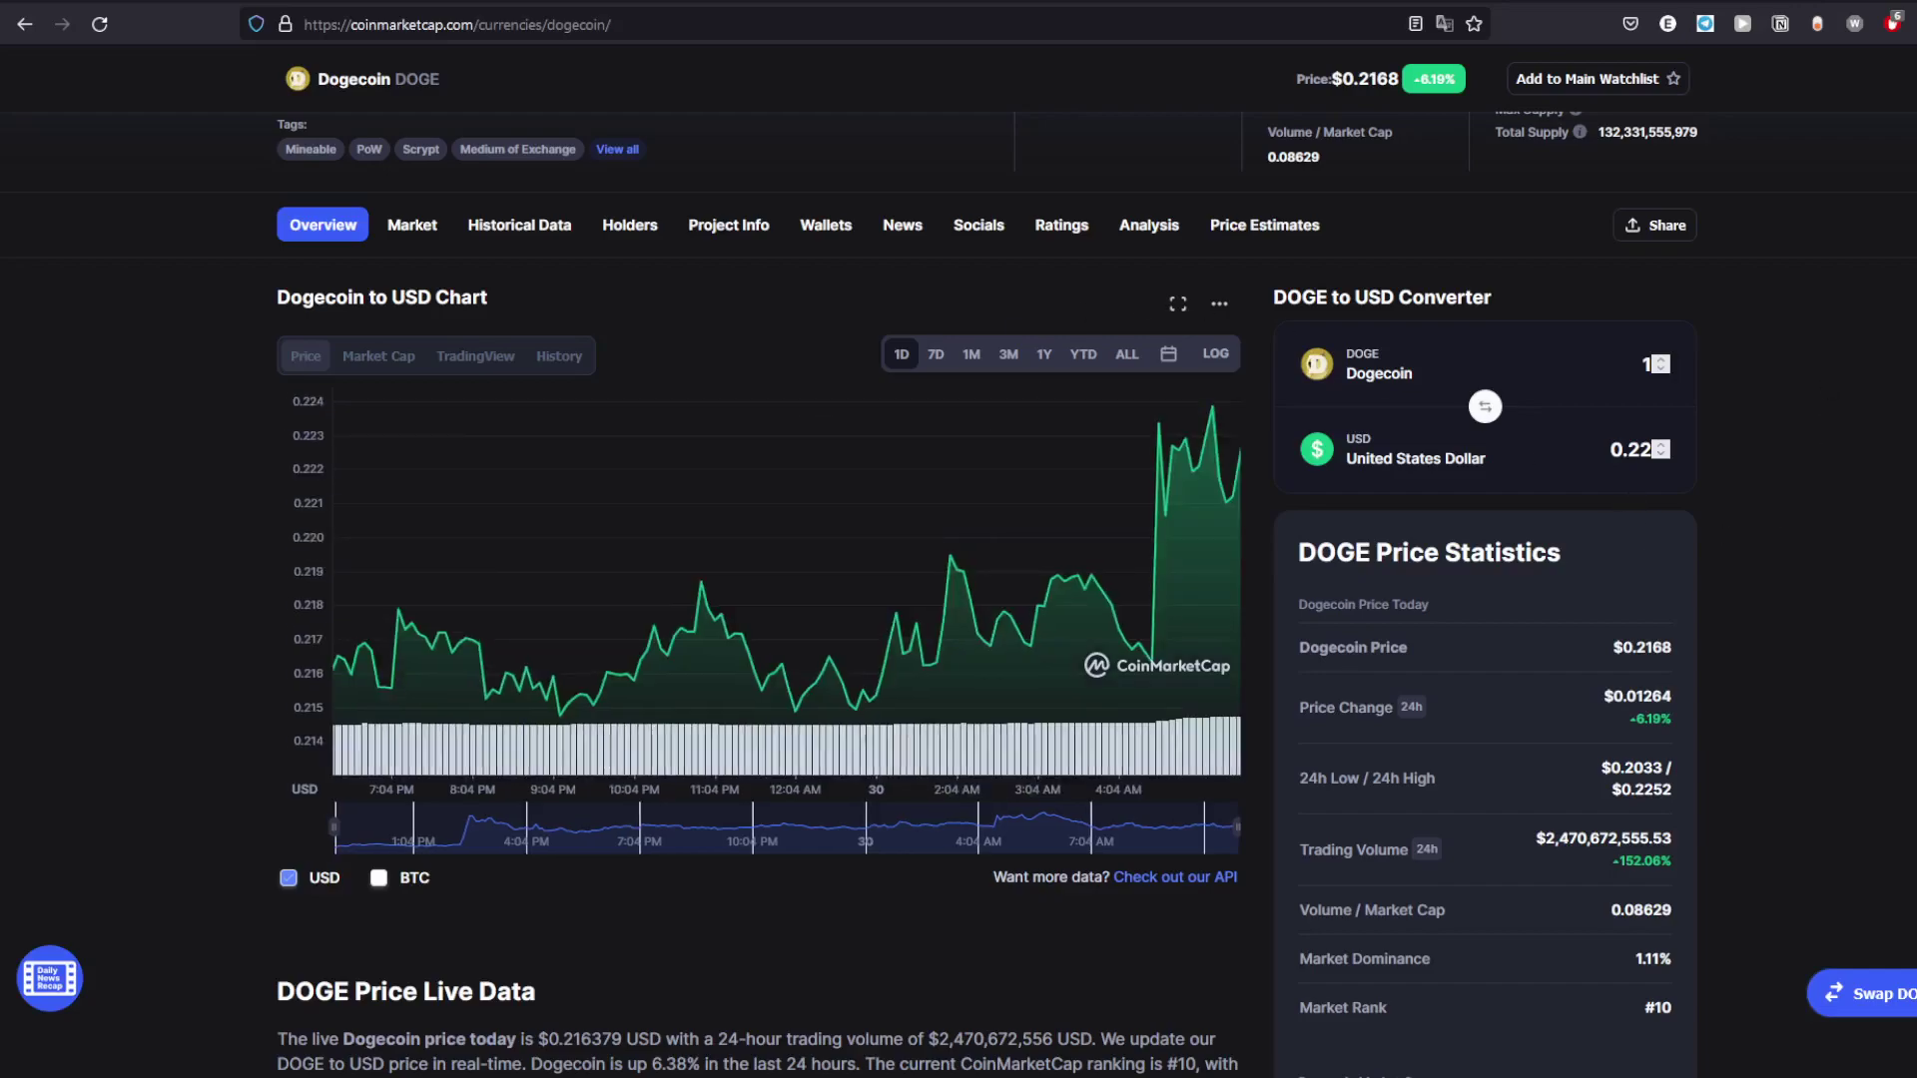